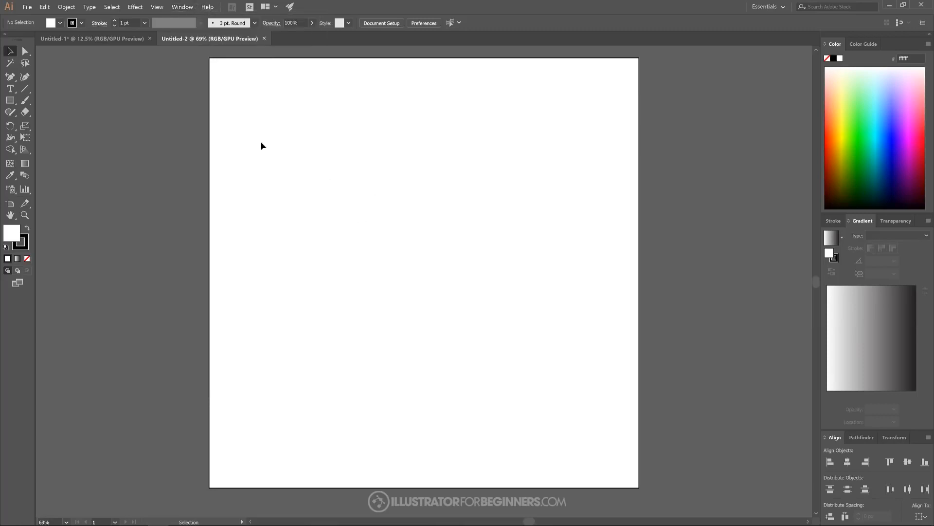
Add the text "SLICED" on the artboard in the Montserrat font with the Black style
{"action": "left_click", "coordinate": [9, 88]}
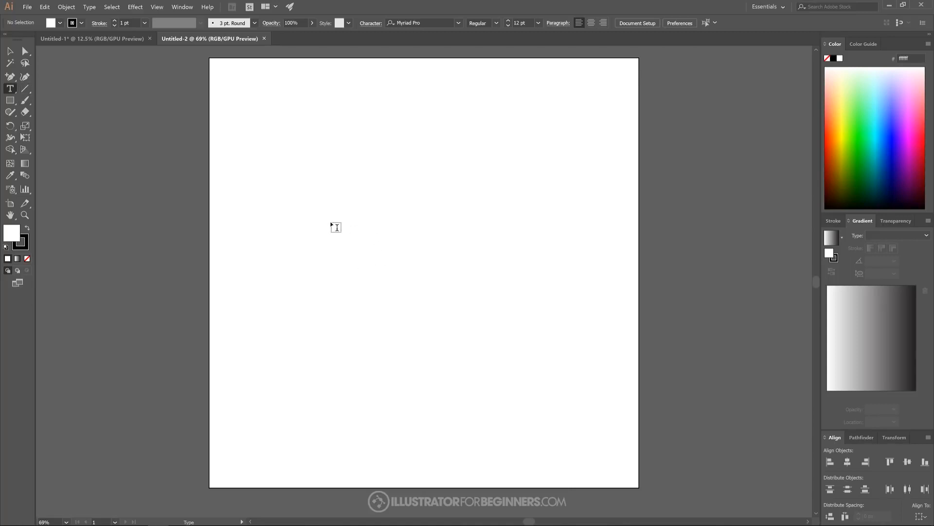
{"action": "left_click", "coordinate": [353, 240]}
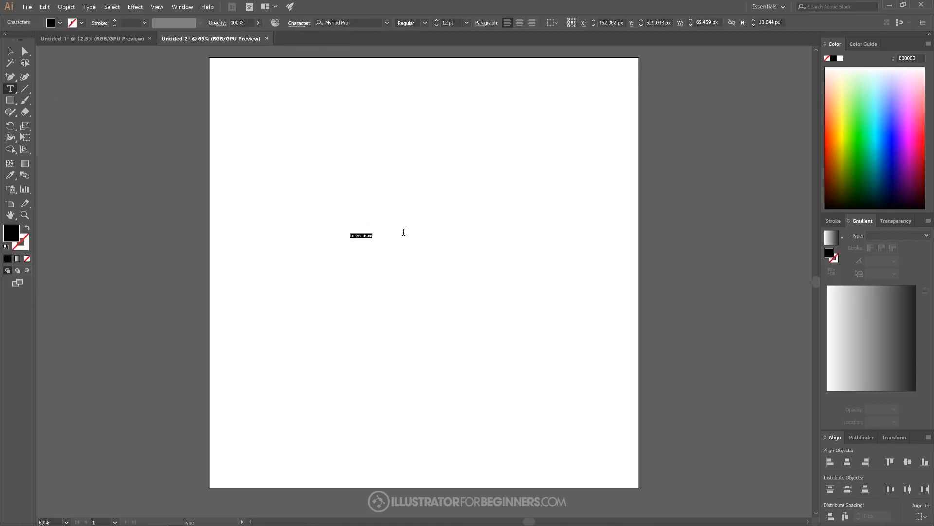
{"action": "left_click", "coordinate": [389, 23]}
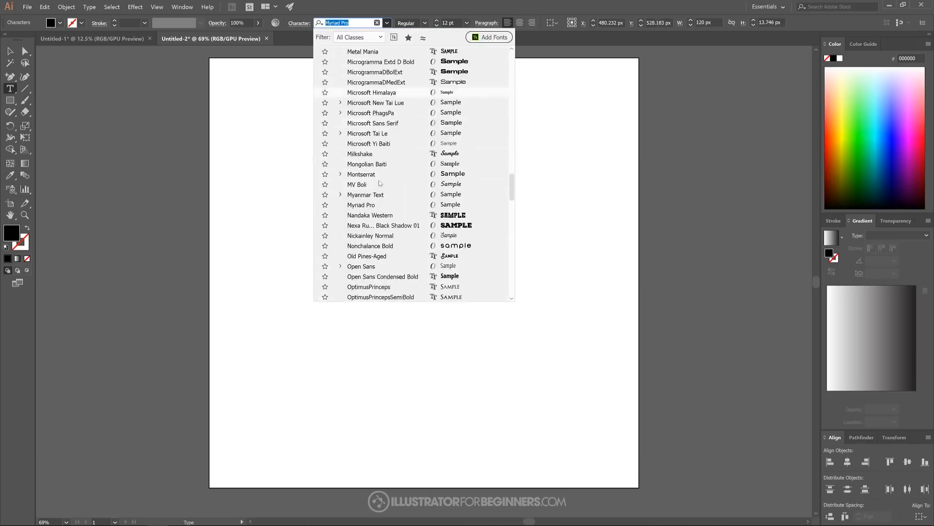
{"action": "scroll", "coordinate": [381, 183], "scroll_direction": "down", "scroll_amount": 4}
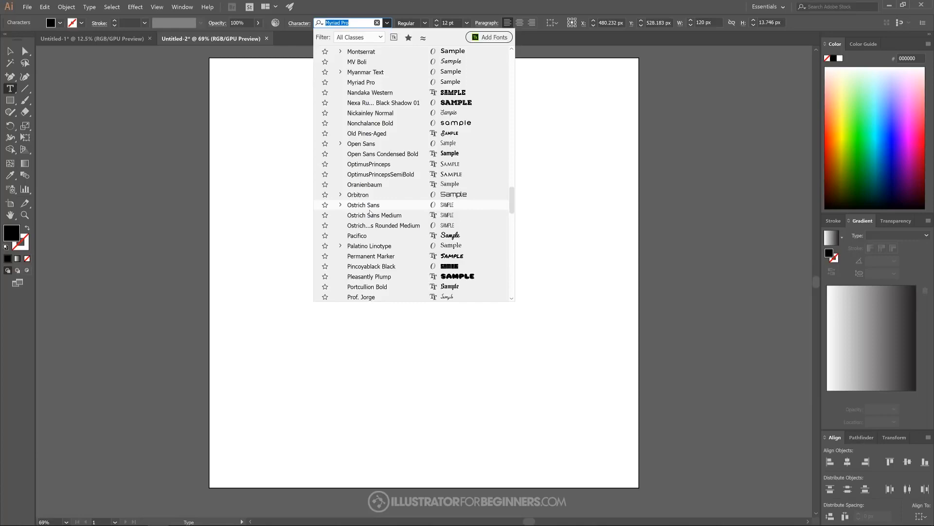
{"action": "scroll", "coordinate": [377, 185], "scroll_direction": "up", "scroll_amount": 8}
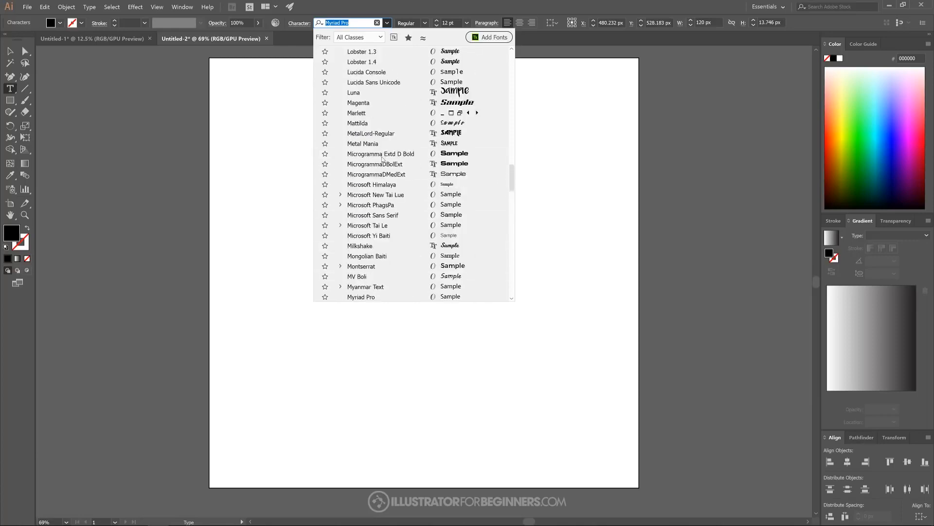
{"action": "scroll", "coordinate": [382, 160], "scroll_direction": "down", "scroll_amount": 5}
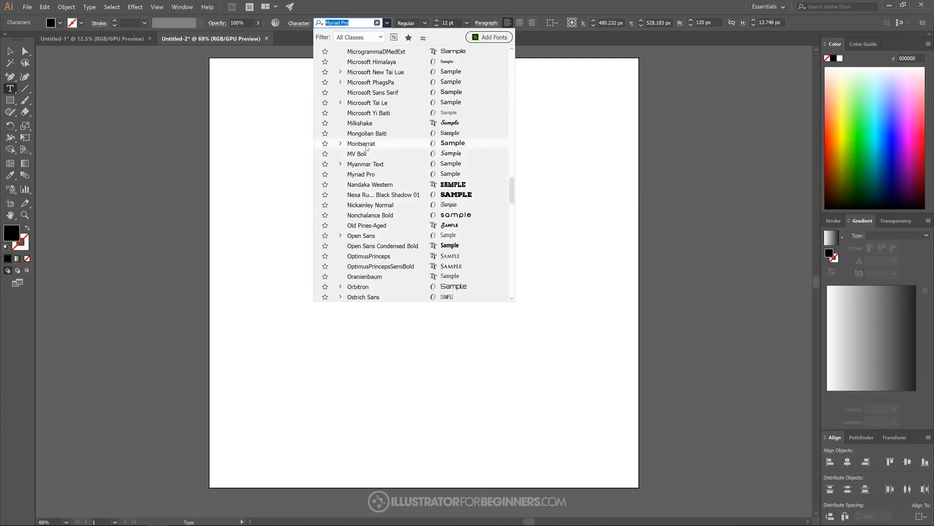
{"action": "left_click", "coordinate": [361, 143]}
{"action": "left_click", "coordinate": [427, 25]}
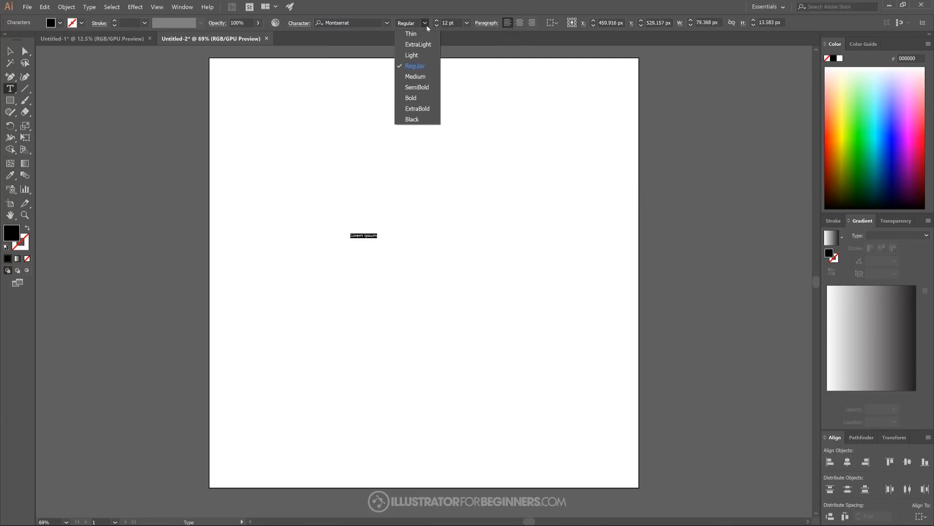
{"action": "left_click", "coordinate": [413, 119]}
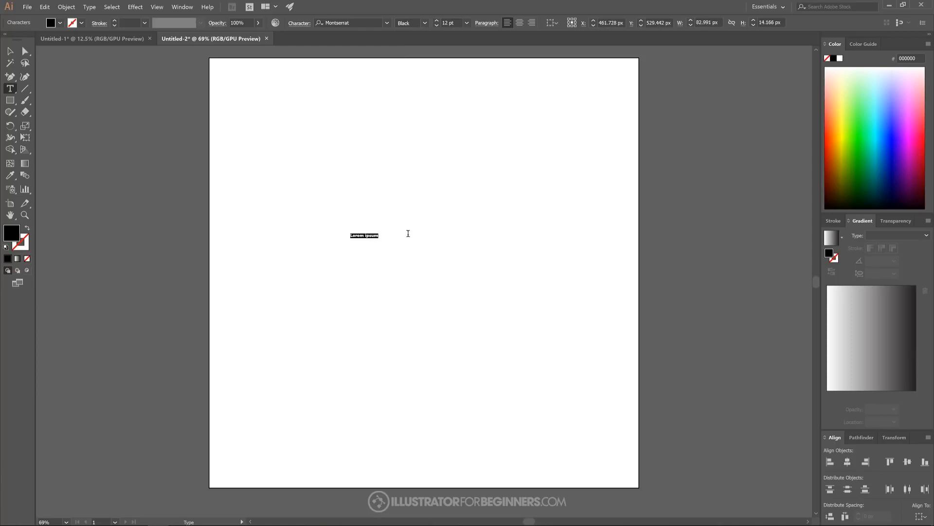
{"action": "type", "text": "SLICED"}
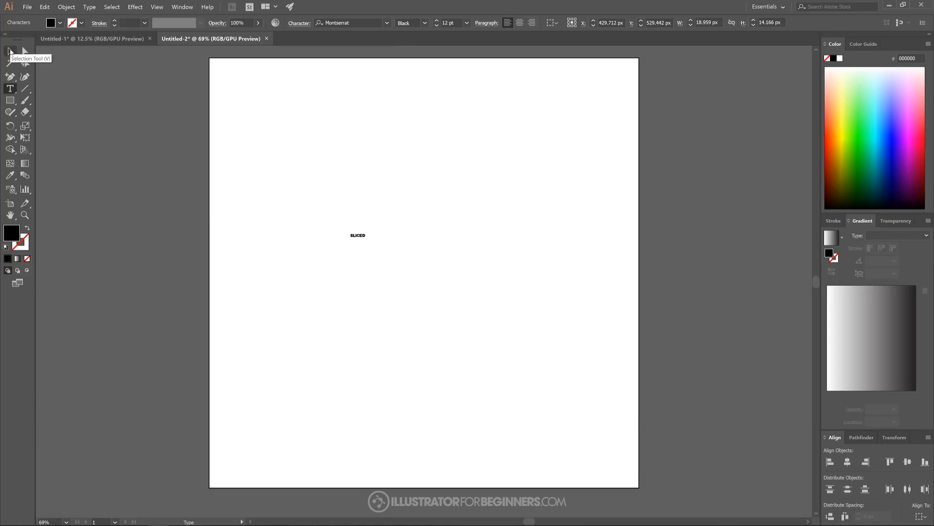
Scale the SLICED text up to about 731 px wide near the artboard's middle and convert it to outlines
{"action": "left_click", "coordinate": [10, 51]}
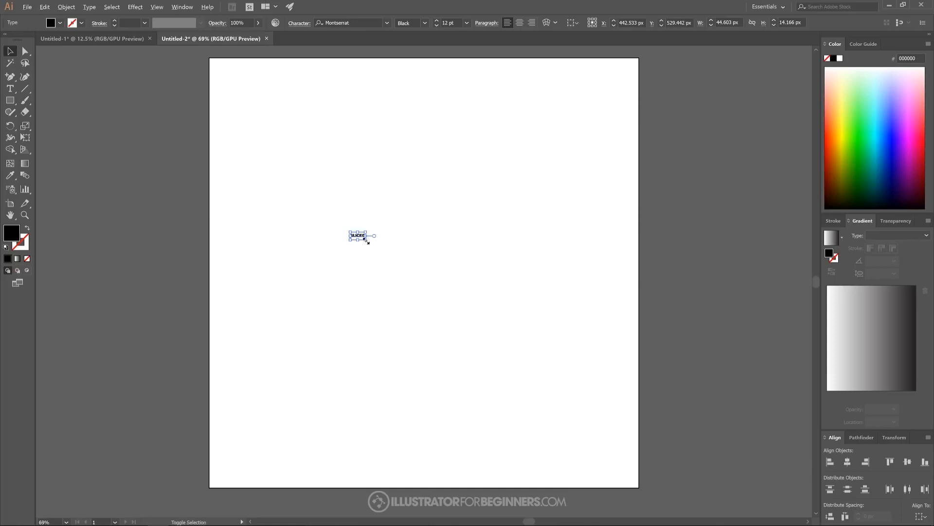
{"action": "left_click_drag", "start_coordinate": [366, 240], "coordinate": [496, 301]}
{"action": "left_click_drag", "start_coordinate": [402, 237], "coordinate": [455, 259]}
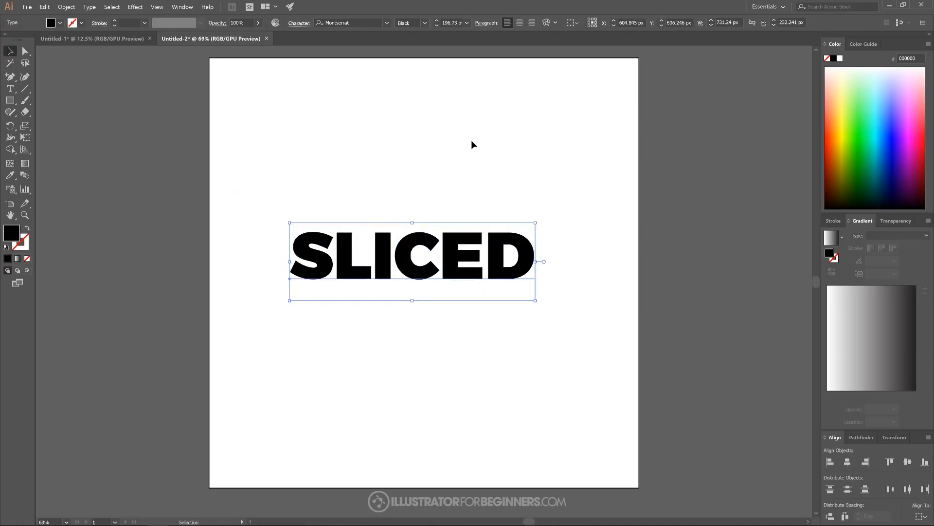
{"action": "left_click", "coordinate": [92, 8]}
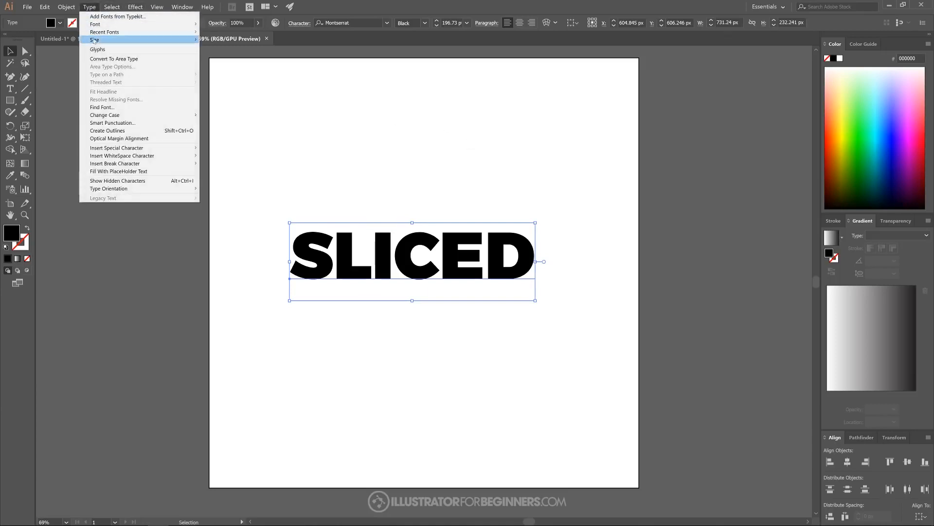
{"action": "left_click", "coordinate": [107, 131]}
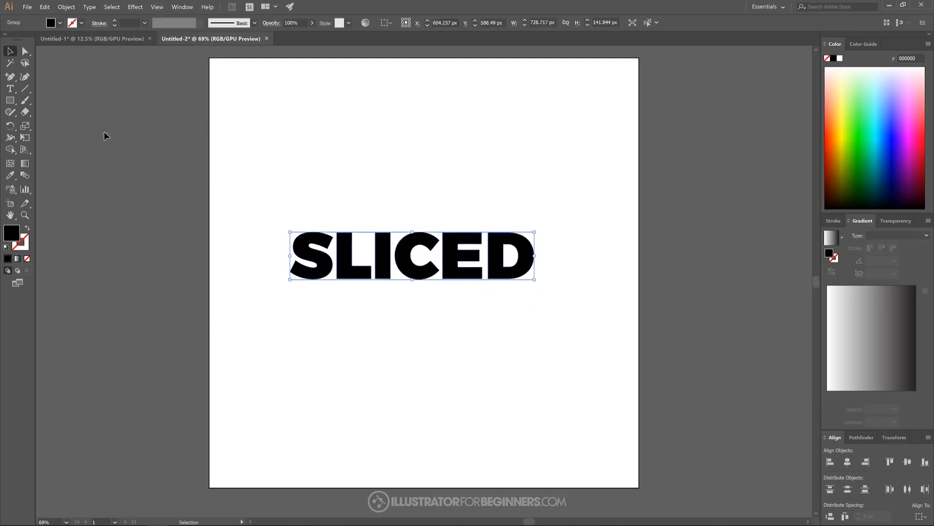
Lower the outlined lettering's opacity to 51% and rotate it slightly counter-clockwise
{"action": "left_click", "coordinate": [312, 22]}
{"action": "left_click_drag", "start_coordinate": [312, 35], "coordinate": [294, 37]}
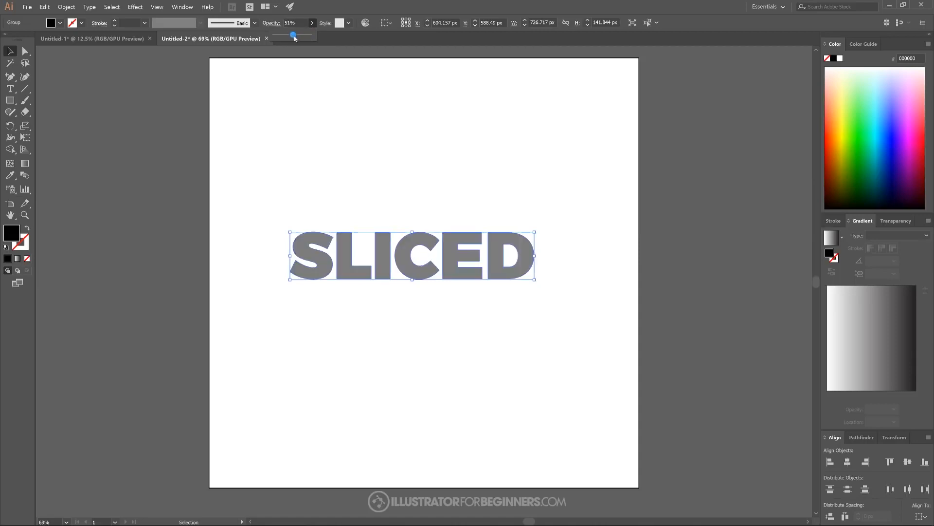
{"action": "left_click", "coordinate": [343, 36]}
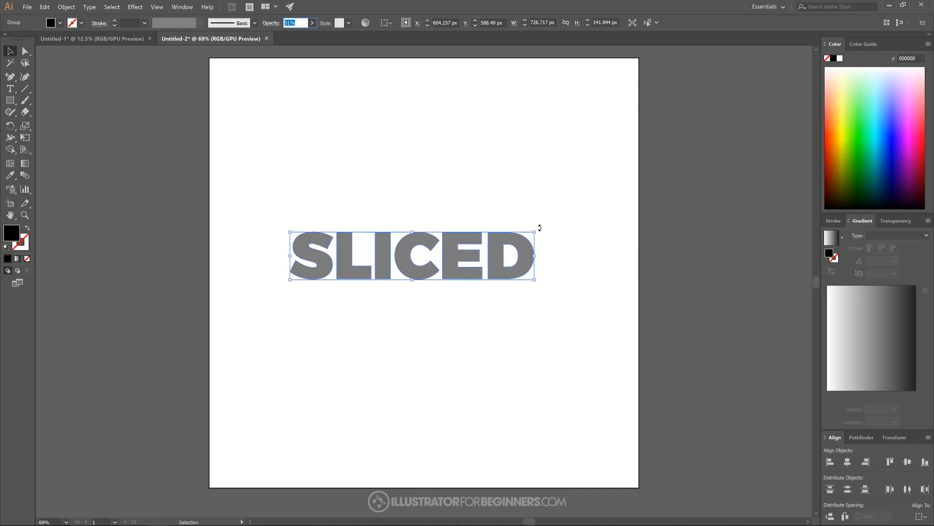
{"action": "left_click_drag", "start_coordinate": [540, 227], "coordinate": [536, 218]}
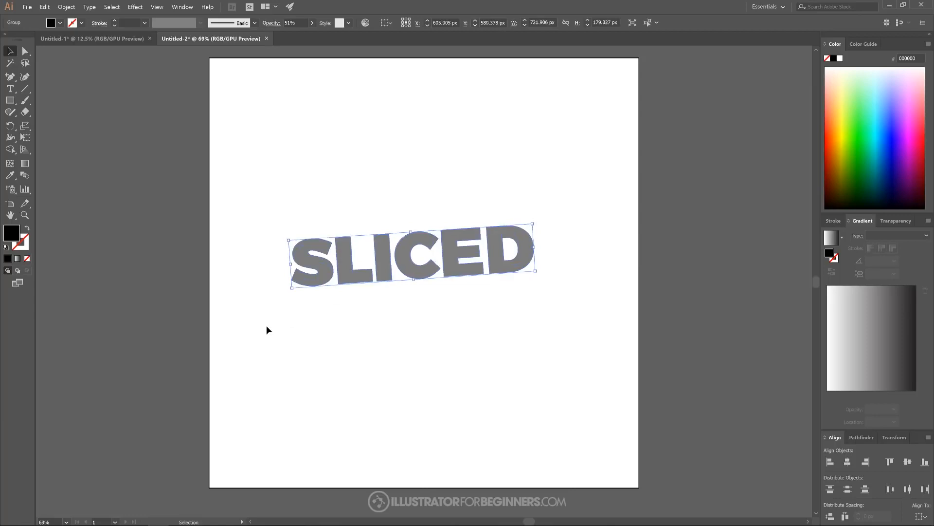
Draw a rectangle about 917 by 288 px covering the upper half of the lettering and set its opacity to 50%
{"action": "left_click", "coordinate": [8, 102]}
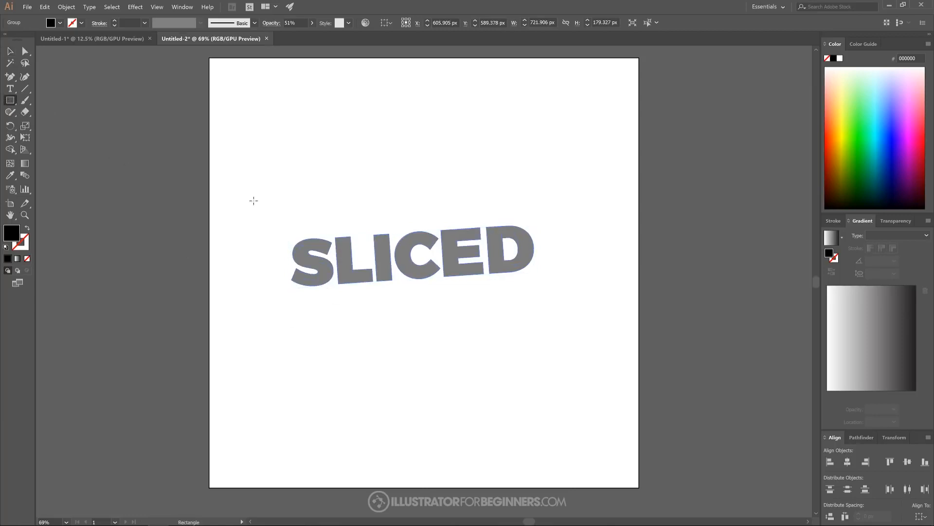
{"action": "left_click_drag", "start_coordinate": [258, 159], "coordinate": [567, 256]}
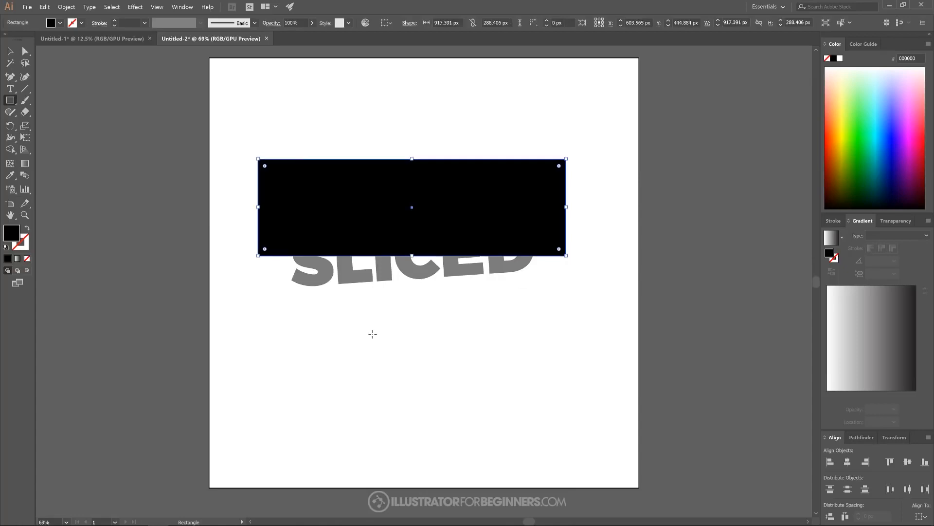
{"action": "left_click", "coordinate": [312, 23]}
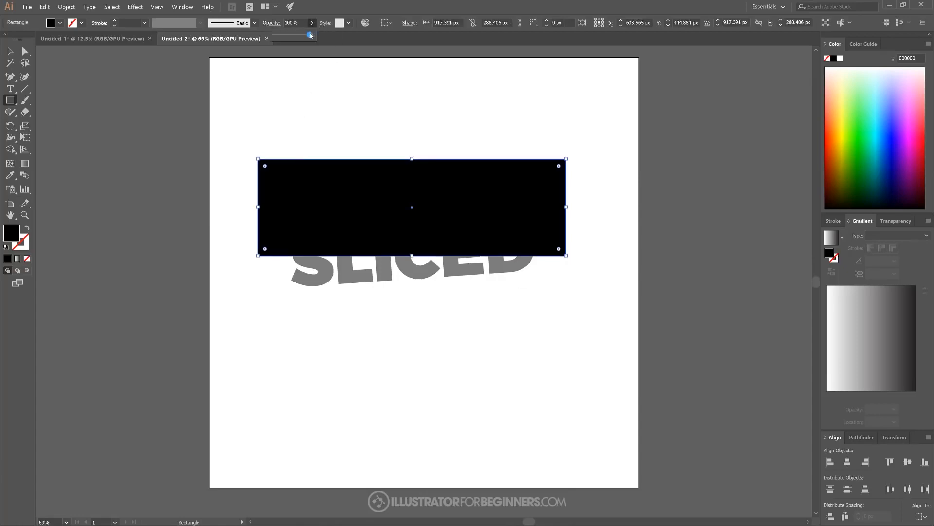
{"action": "left_click_drag", "start_coordinate": [312, 35], "coordinate": [291, 37]}
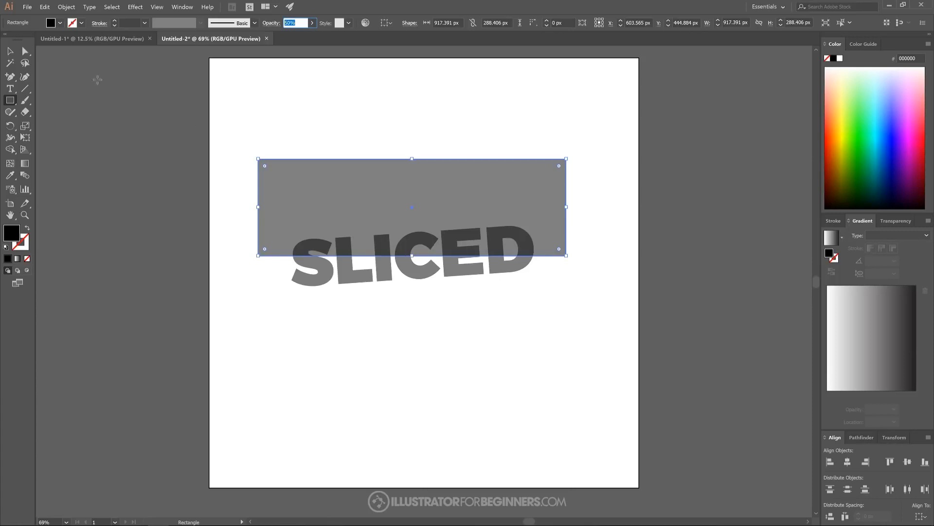
Extend the rectangle's lower edge slightly across the letters until the rectangle is about 292 px high
{"action": "left_click", "coordinate": [10, 51]}
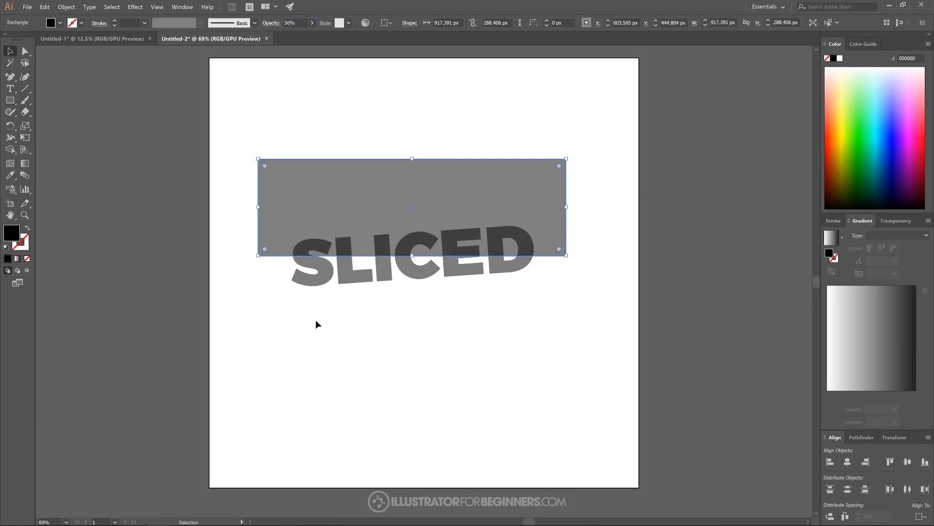
{"action": "scroll", "coordinate": [430, 270], "scroll_direction": "up", "scroll_amount": 2}
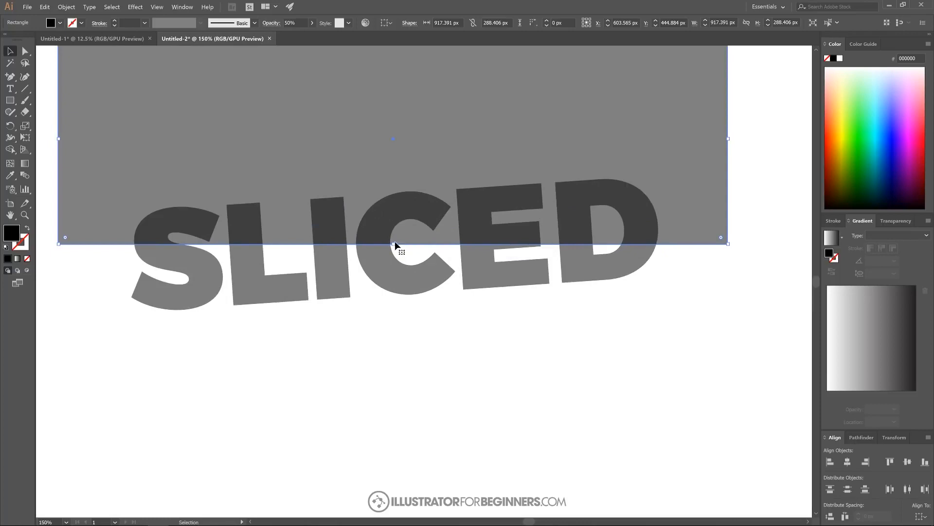
{"action": "left_click_drag", "start_coordinate": [394, 244], "coordinate": [398, 244]}
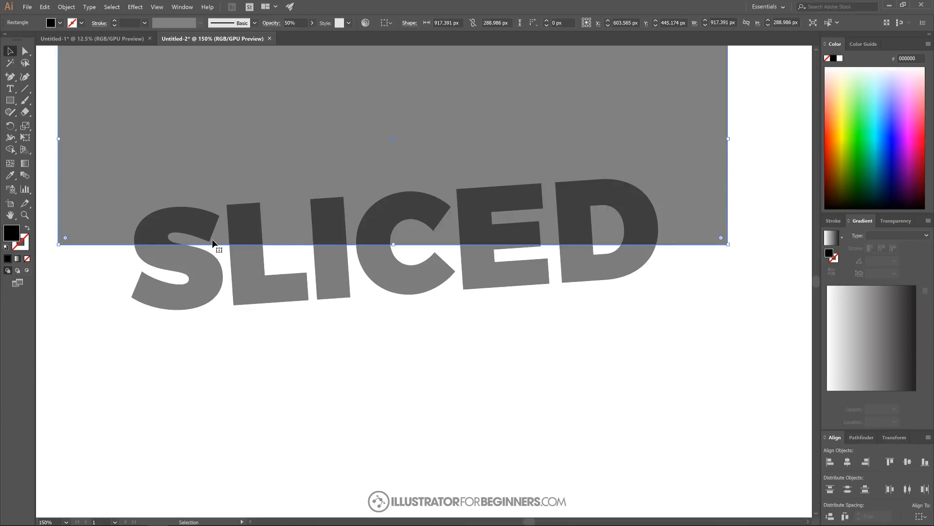
{"action": "scroll", "coordinate": [541, 243], "scroll_direction": "up", "scroll_amount": 3}
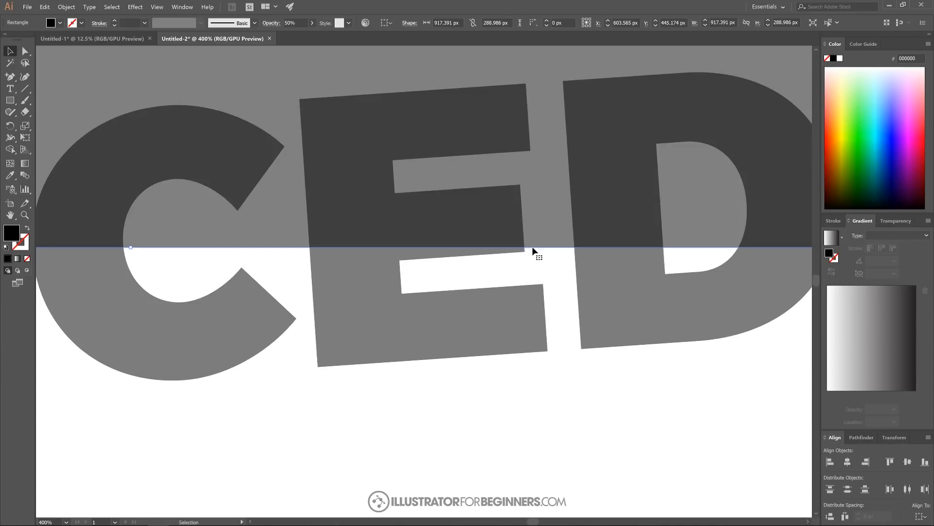
{"action": "scroll", "coordinate": [362, 268], "scroll_direction": "down", "scroll_amount": 3}
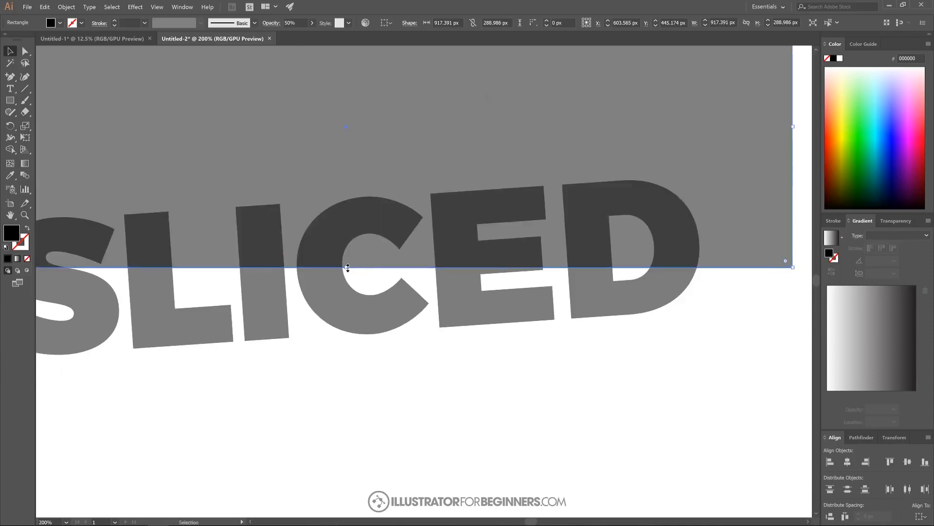
{"action": "left_click_drag", "start_coordinate": [348, 267], "coordinate": [347, 269]}
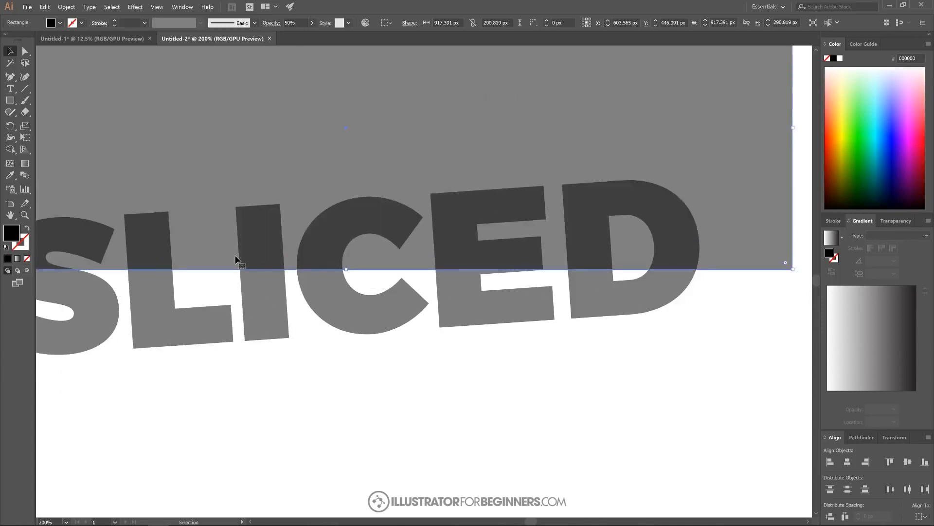
{"action": "scroll", "coordinate": [560, 270], "scroll_direction": "up", "scroll_amount": 3}
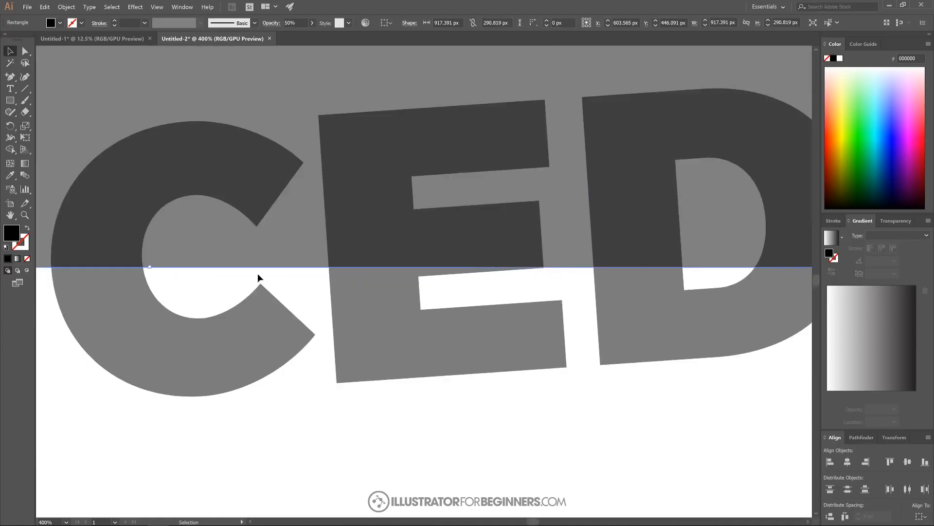
{"action": "scroll", "coordinate": [258, 273], "scroll_direction": "left", "scroll_amount": 2}
{"action": "left_click_drag", "start_coordinate": [195, 267], "coordinate": [195, 268]}
{"action": "key", "text": "ctrl+1"}
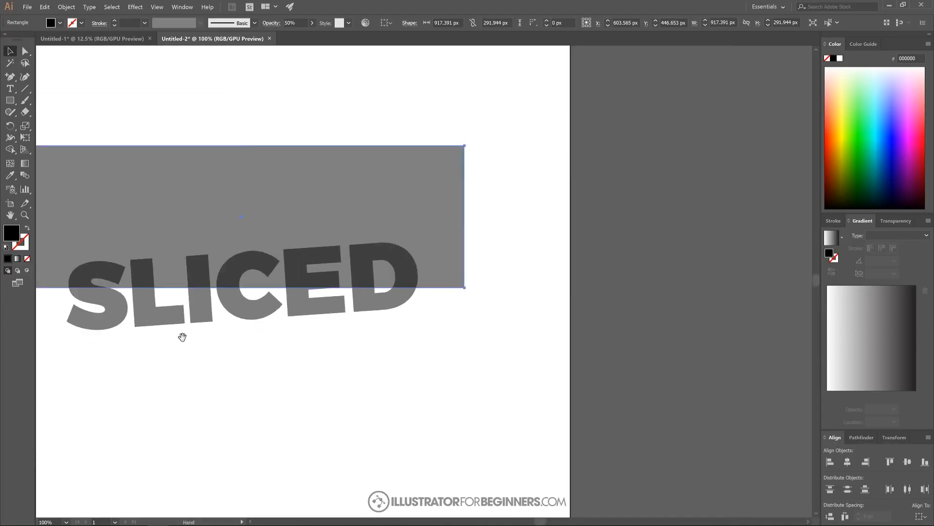
{"action": "left_click_drag", "start_coordinate": [182, 337], "coordinate": [334, 344]}
Select the rectangle and lettering, and use Shape Builder to remove the rectangle's areas inside the D's counter and around the letters
{"action": "left_click_drag", "start_coordinate": [650, 375], "coordinate": [136, 125]}
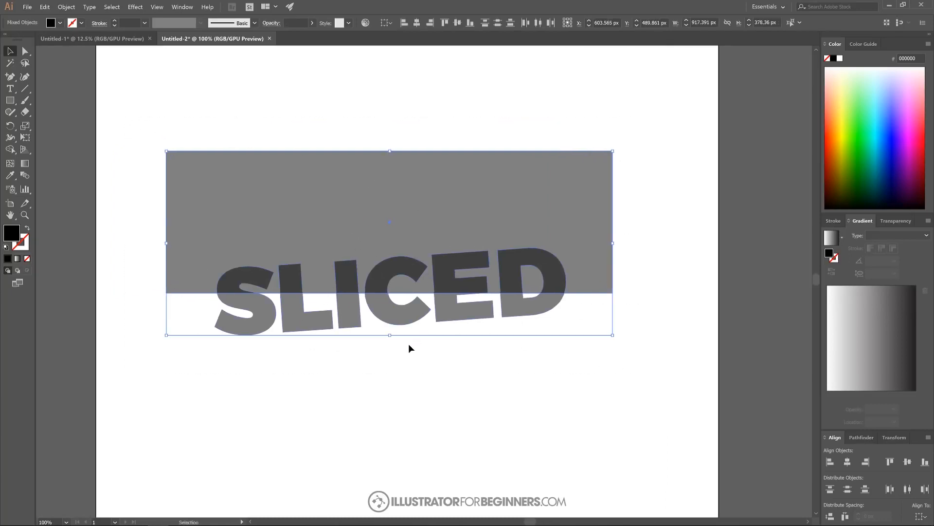
{"action": "left_click_drag", "start_coordinate": [408, 344], "coordinate": [426, 323]}
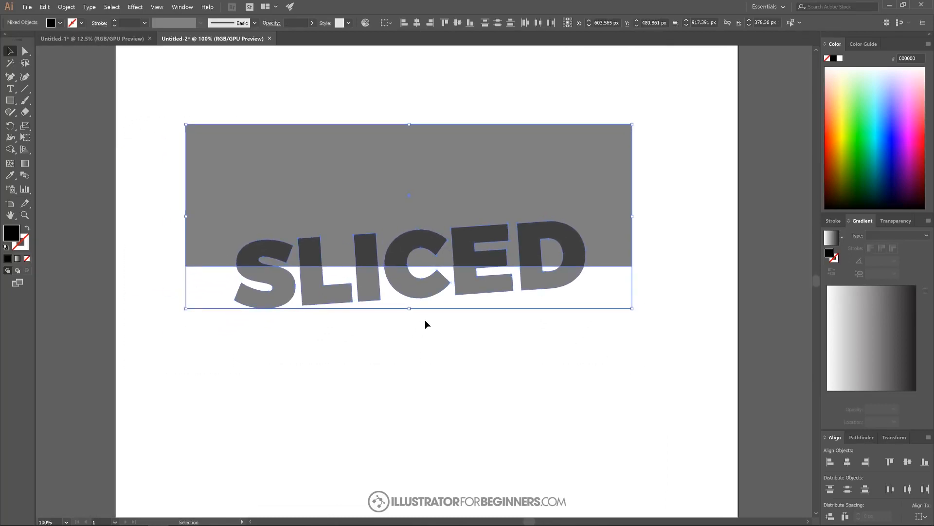
{"action": "left_click", "coordinate": [10, 149]}
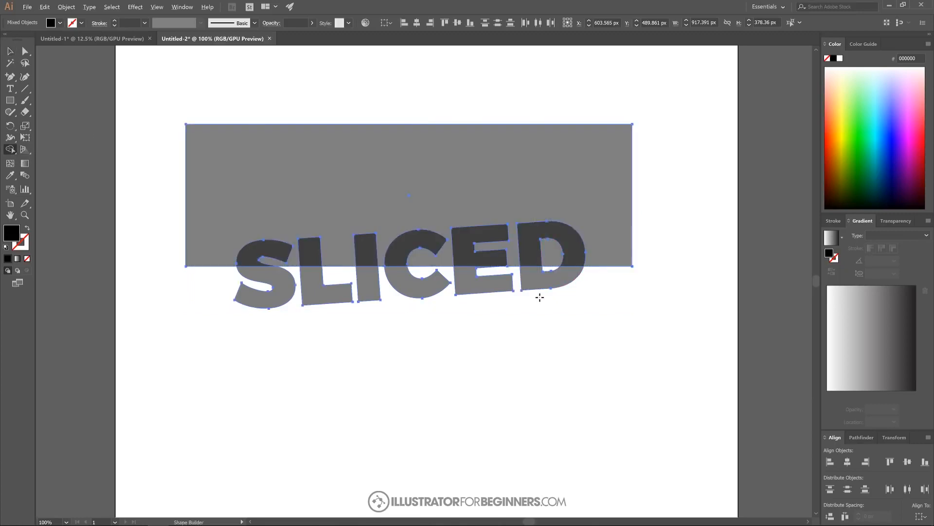
{"action": "left_click", "coordinate": [550, 252], "text": "alt"}
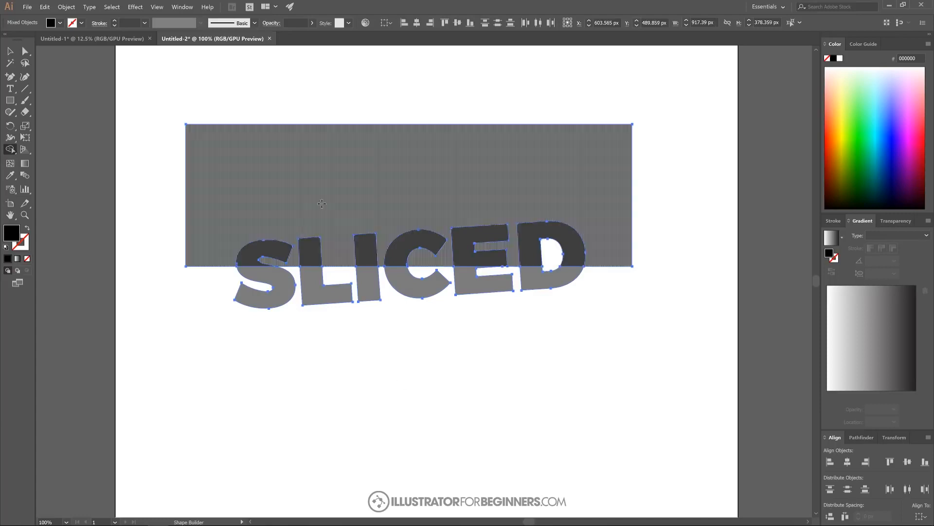
{"action": "left_click", "coordinate": [327, 155], "text": "alt"}
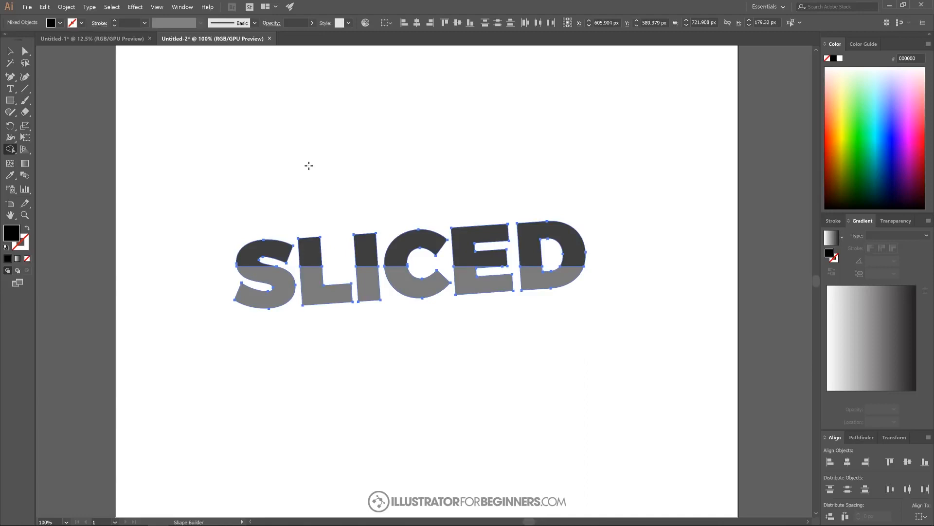
Merge the upper halves of all the letters with Shape Builder, sweeping from the S into the D's counter
{"action": "mouse_move", "coordinate": [212, 240]}
{"action": "left_mouse_down"}
{"action": "mouse_move", "coordinate": [421, 249]}
{"action": "mouse_move", "coordinate": [530, 233]}
{"action": "mouse_move", "coordinate": [552, 249]}
{"action": "left_mouse_up"}
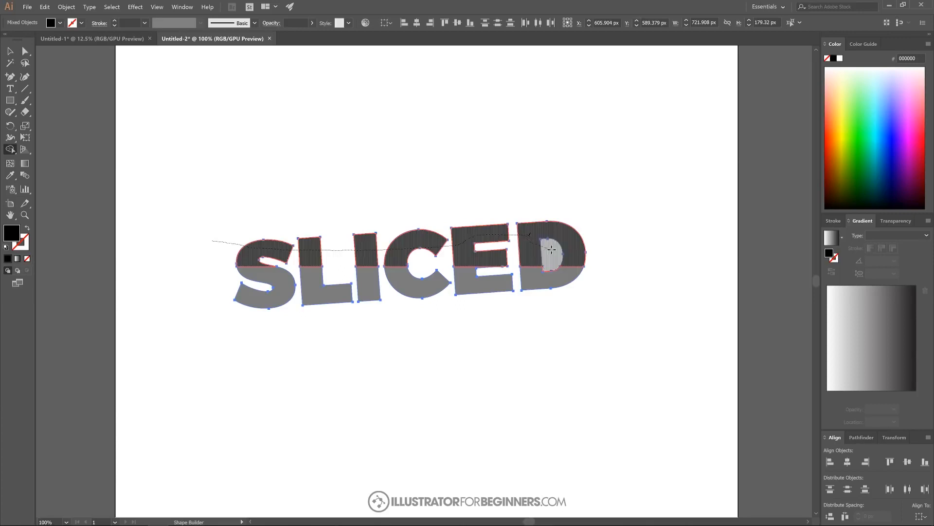
{"action": "left_click_drag", "start_coordinate": [551, 250], "coordinate": [551, 249]}
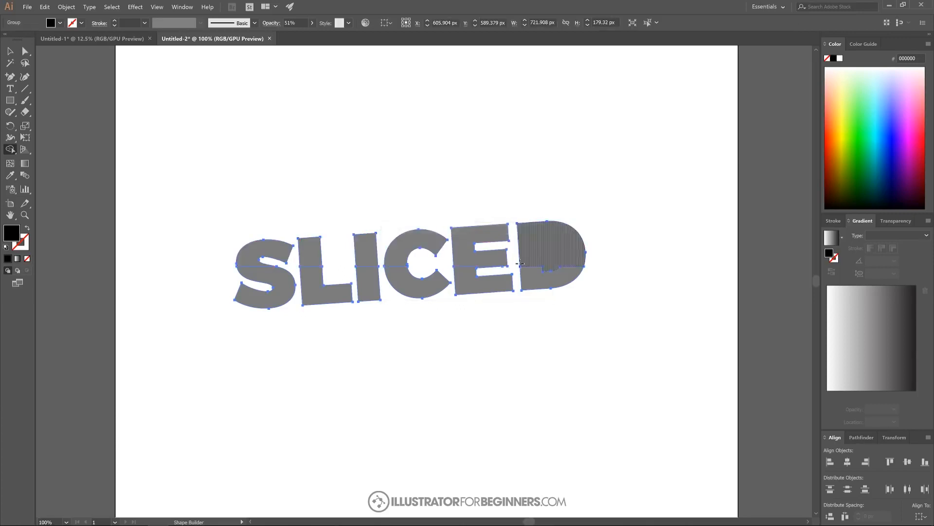
Sweep Shape Builder across the letters' upper halves and across their lower halves to merge each set, and clear the selection
{"action": "key", "text": "v"}
{"action": "key", "text": "shift+m"}
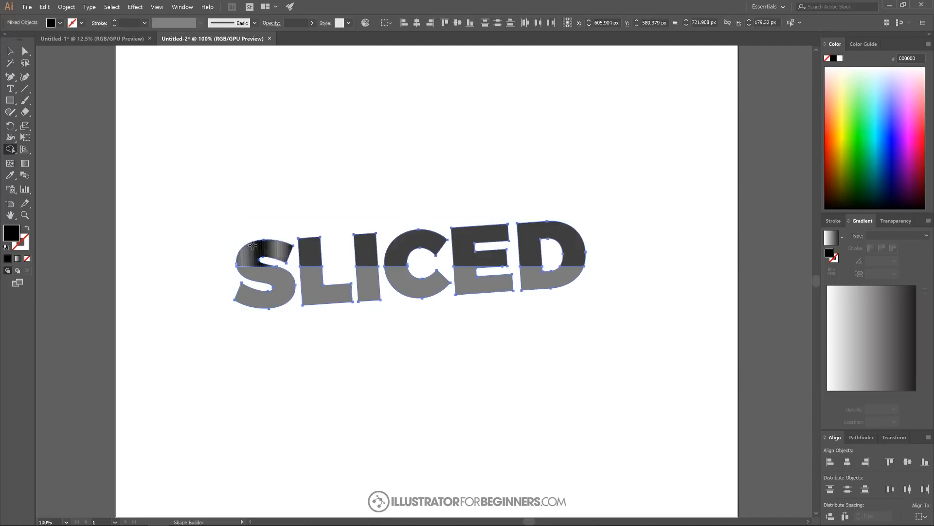
{"action": "mouse_move", "coordinate": [204, 228]}
{"action": "left_mouse_down"}
{"action": "mouse_move", "coordinate": [287, 250]}
{"action": "mouse_move", "coordinate": [402, 251]}
{"action": "mouse_move", "coordinate": [562, 230]}
{"action": "left_mouse_up"}
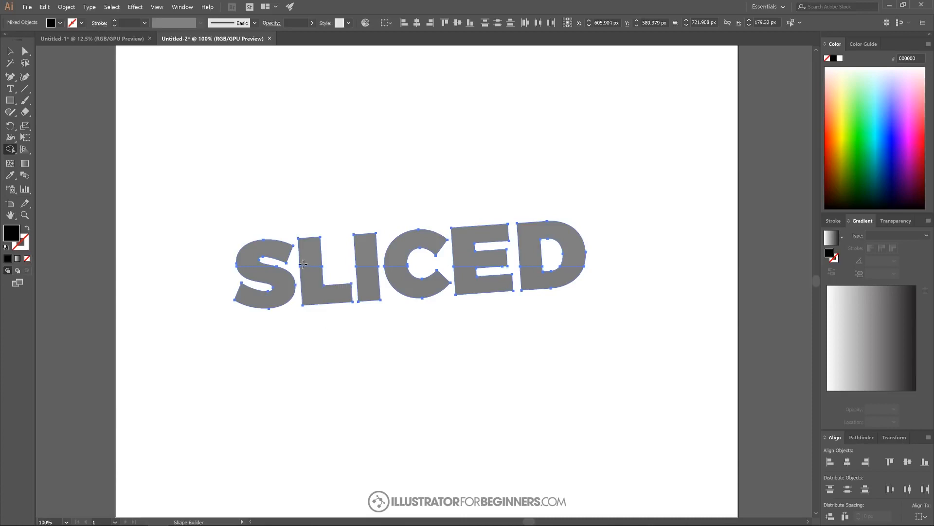
{"action": "left_click_drag", "start_coordinate": [207, 288], "coordinate": [557, 285]}
{"action": "left_click", "coordinate": [11, 52]}
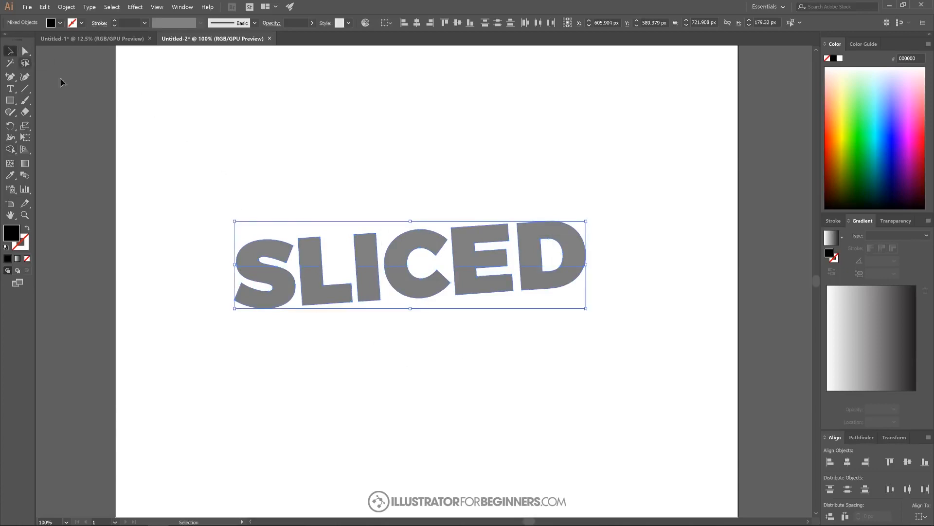
{"action": "left_click", "coordinate": [501, 134]}
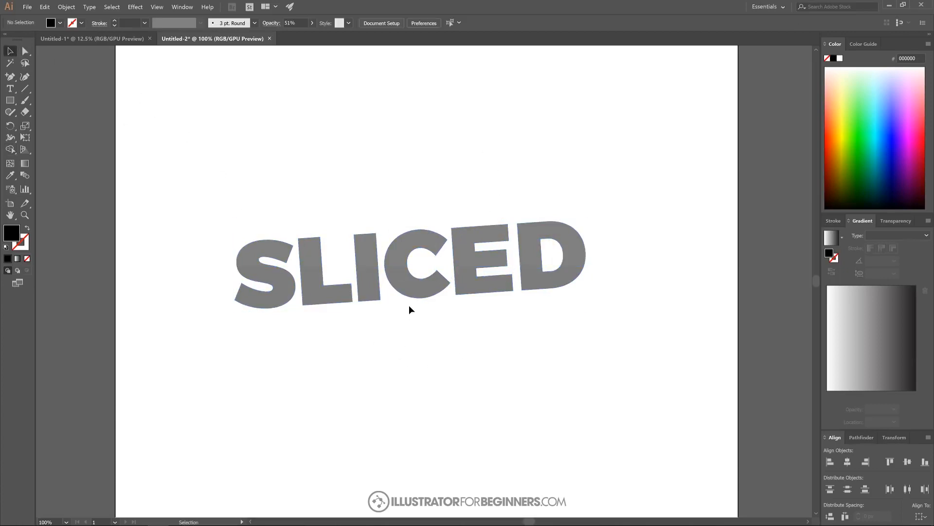
Try moving the lower halves of the letters down and to the left, away from the upper halves, and undo the move
{"action": "left_click_drag", "start_coordinate": [409, 310], "coordinate": [354, 325]}
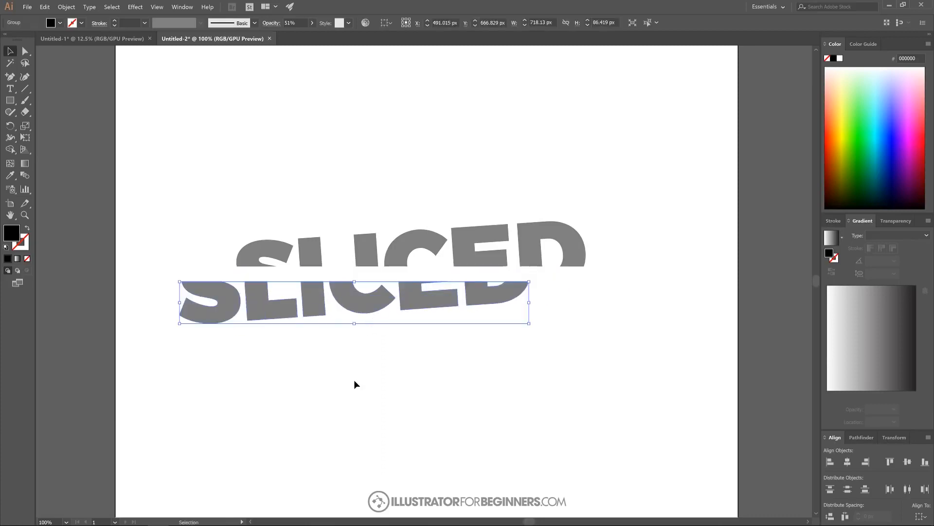
{"action": "left_click", "coordinate": [354, 380]}
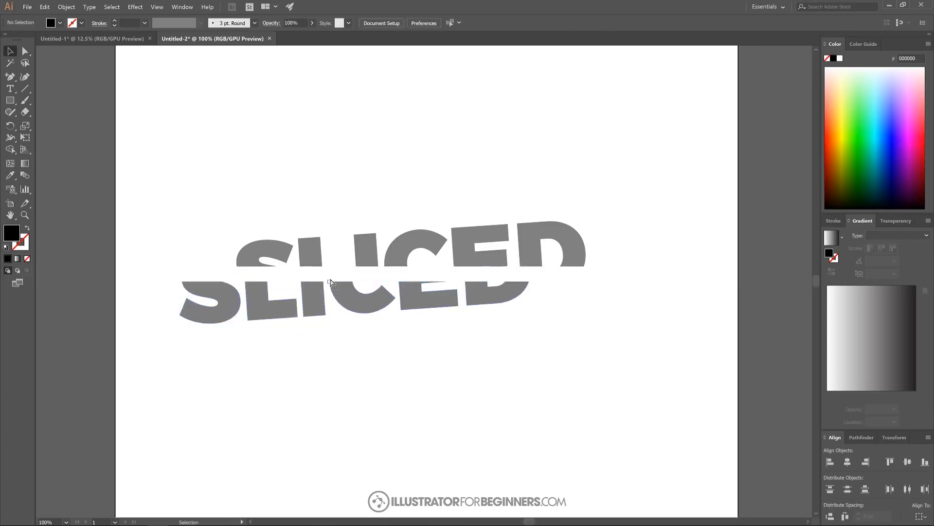
{"action": "key", "text": "ctrl+z"}
Shift the lower halves of the letters horizontally to the left by about 11 px and deselect them
{"action": "scroll", "coordinate": [240, 276], "scroll_direction": "up", "scroll_amount": 4}
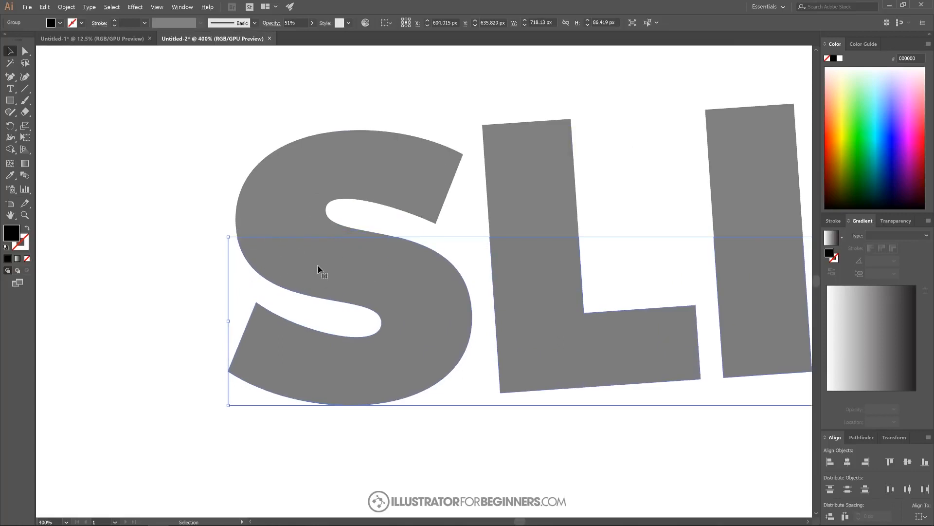
{"action": "left_click_drag", "start_coordinate": [392, 268], "coordinate": [371, 269]}
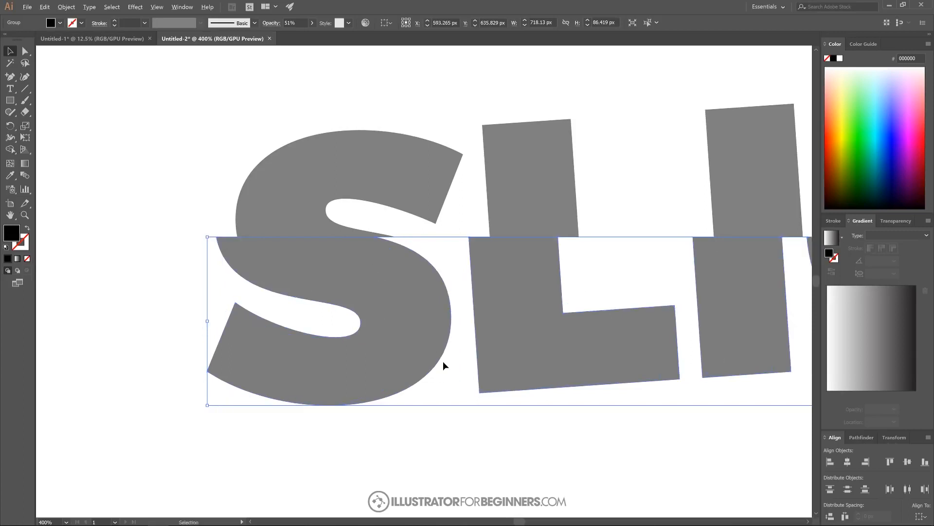
{"action": "scroll", "coordinate": [443, 362], "scroll_direction": "down", "scroll_amount": 5}
{"action": "left_click_drag", "start_coordinate": [539, 367], "coordinate": [449, 324]}
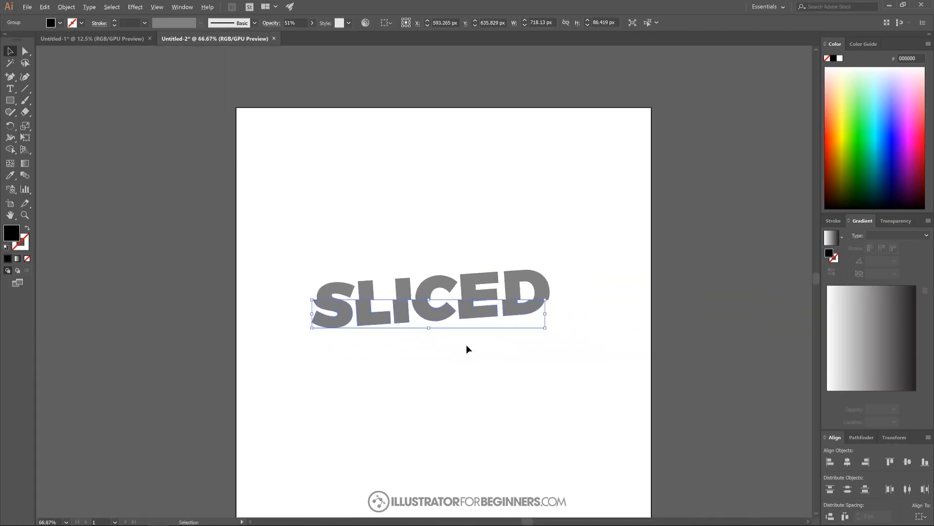
{"action": "scroll", "coordinate": [467, 344], "scroll_direction": "up", "scroll_amount": 1}
{"action": "mouse_move", "coordinate": [293, 208]}
{"action": "left_mouse_down"}
{"action": "mouse_move", "coordinate": [298, 276]}
{"action": "mouse_move", "coordinate": [284, 275]}
{"action": "mouse_move", "coordinate": [296, 220]}
{"action": "left_mouse_up"}
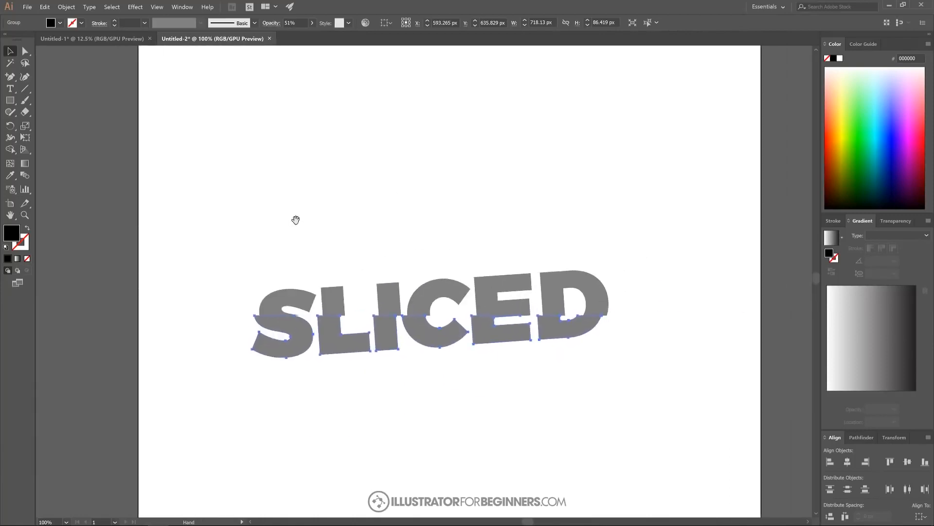
{"action": "left_click_drag", "start_coordinate": [433, 228], "coordinate": [403, 206]}
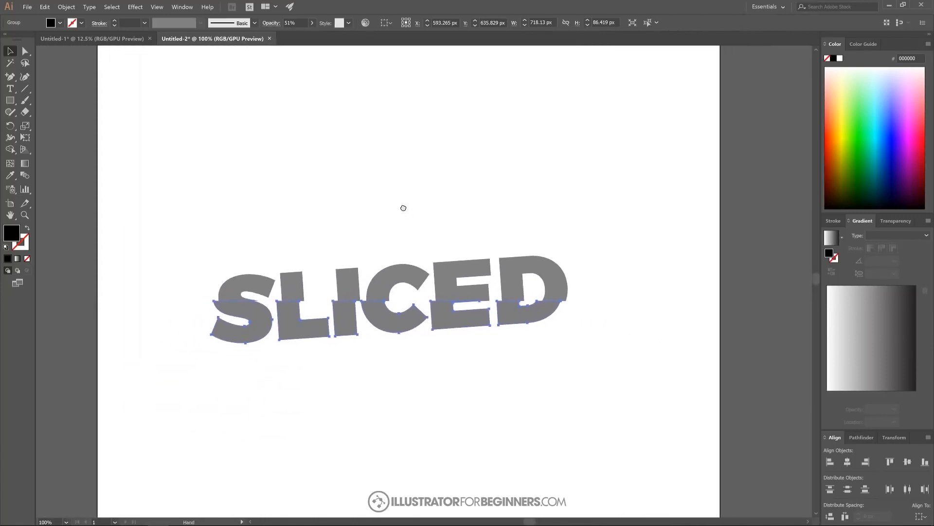
{"action": "left_click", "coordinate": [357, 396]}
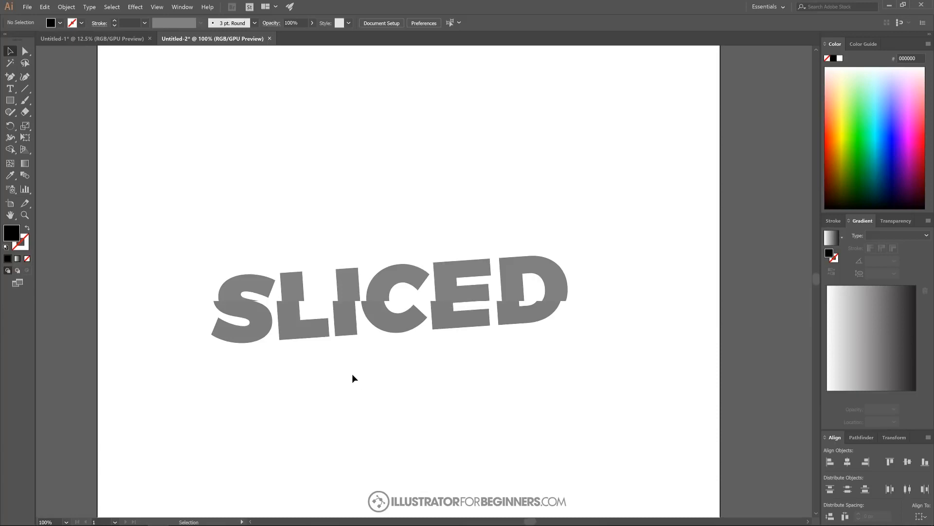
Draw a rectangle about 1312 by 1316 px covering the whole artboard and fill it with red f11c00
{"action": "scroll", "coordinate": [352, 378], "scroll_direction": "down", "scroll_amount": 2}
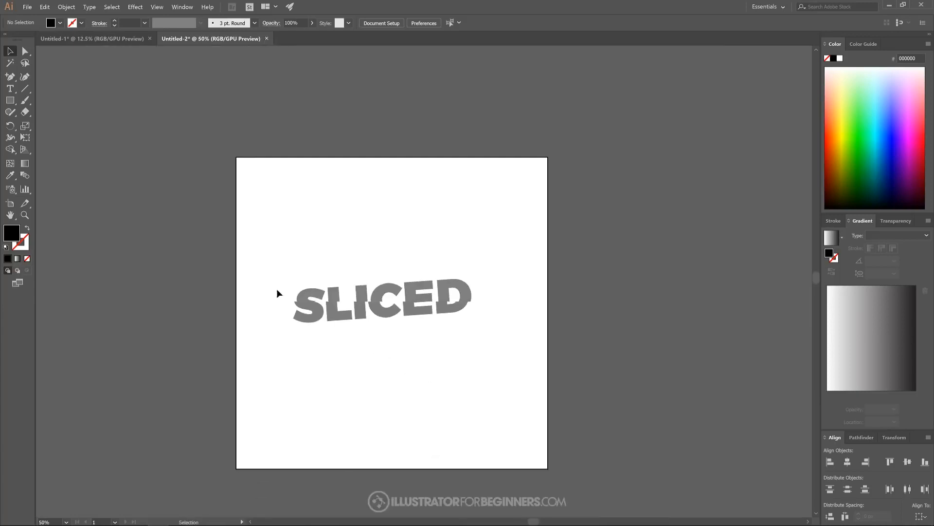
{"action": "left_click", "coordinate": [11, 100]}
{"action": "left_click_drag", "start_coordinate": [237, 154], "coordinate": [552, 472]}
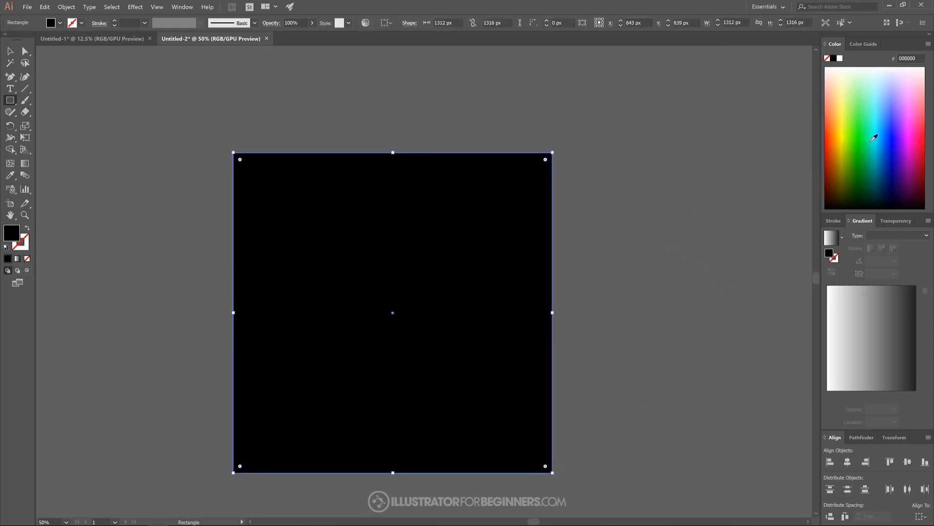
{"action": "left_click", "coordinate": [831, 137]}
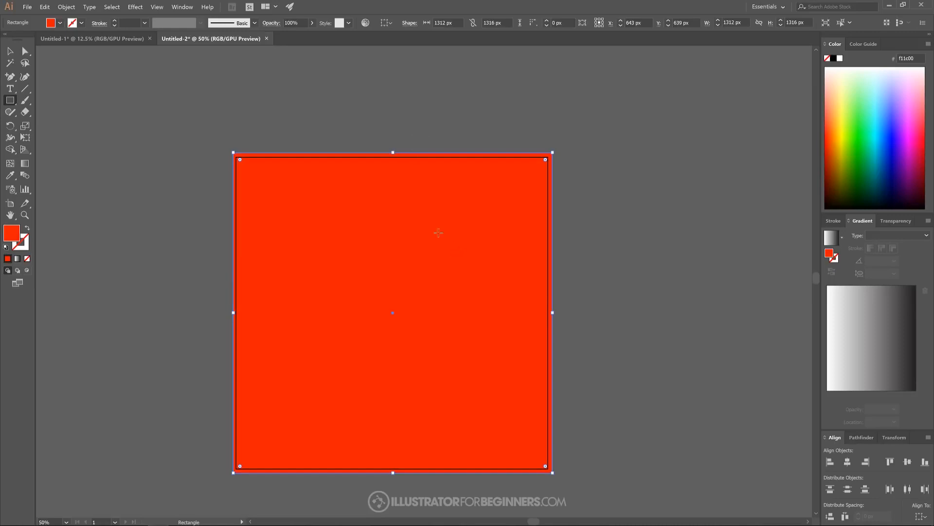
Send the red rectangle to the back, behind the lettering, and deselect it
{"action": "left_click", "coordinate": [10, 51]}
{"action": "right_click", "coordinate": [358, 210]}
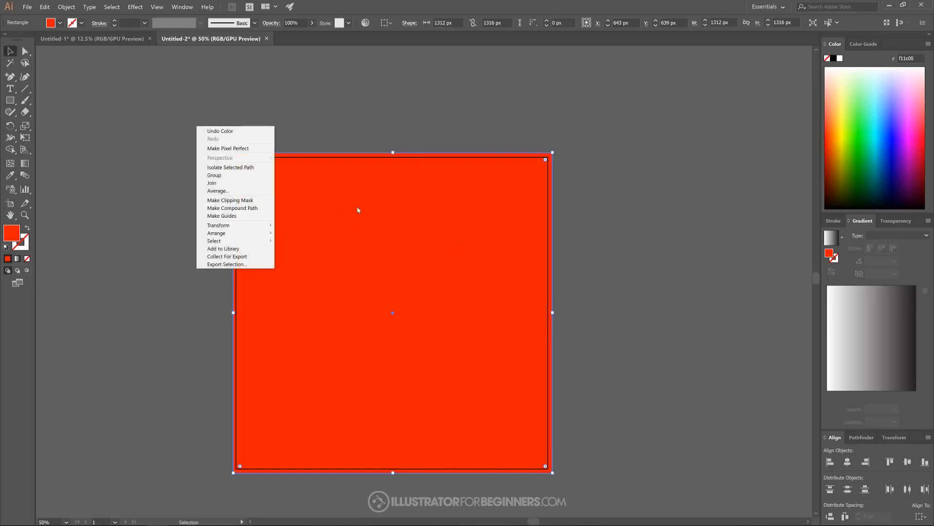
{"action": "mouse_move", "coordinate": [237, 233]}
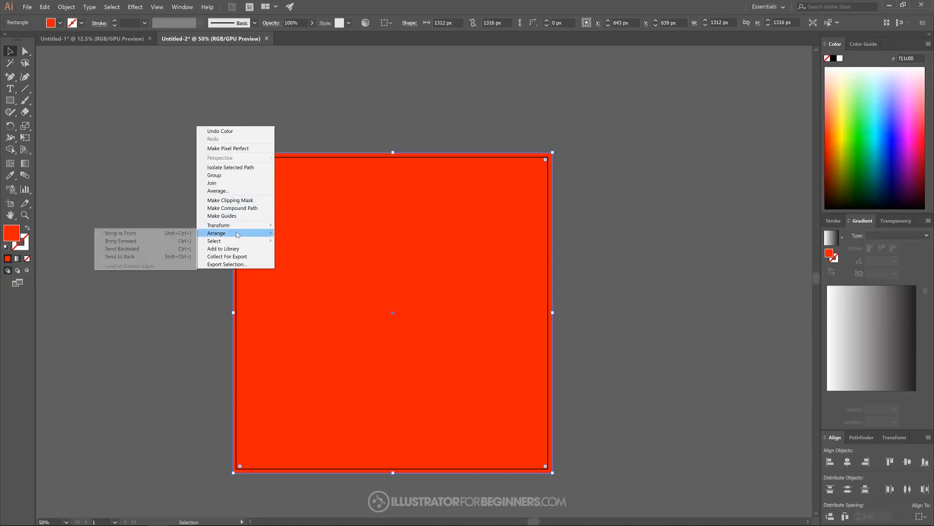
{"action": "left_click", "coordinate": [131, 257]}
{"action": "left_click", "coordinate": [664, 285]}
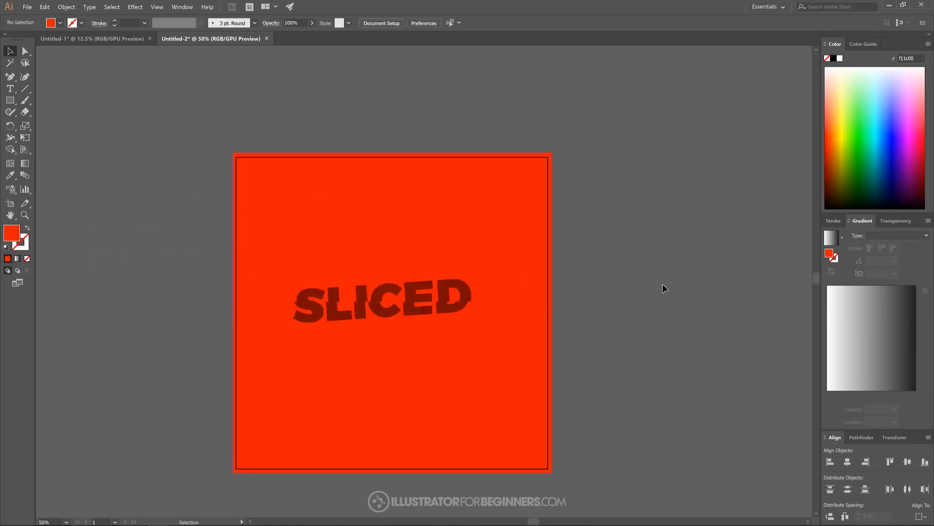
Select the upper halves of all the letters together with the lower-half group, and ungroup them
{"action": "left_click", "coordinate": [407, 309]}
{"action": "left_click", "coordinate": [372, 299]}
{"action": "left_click", "coordinate": [361, 298]}
{"action": "left_click", "coordinate": [334, 295]}
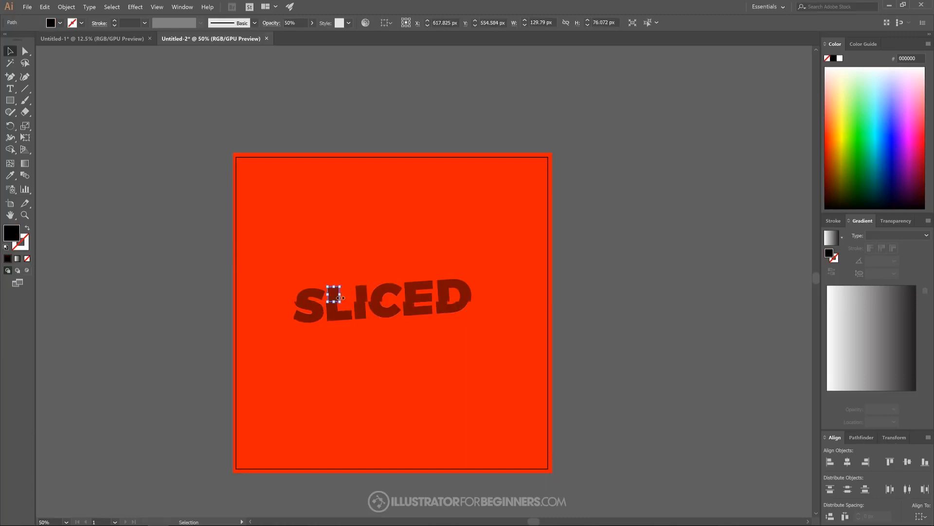
{"action": "left_click", "coordinate": [310, 295], "text": "shift"}
{"action": "left_click", "coordinate": [361, 296], "text": "shift"}
{"action": "left_click", "coordinate": [387, 295], "text": "shift"}
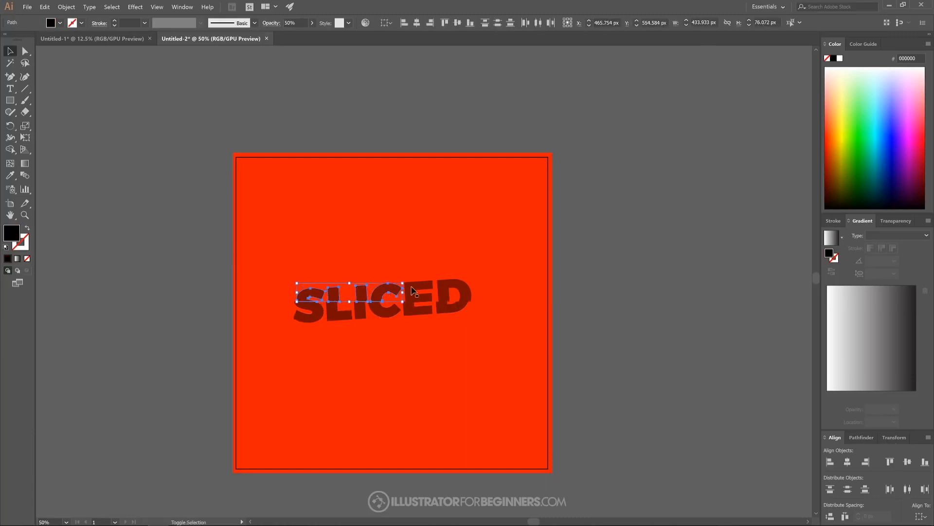
{"action": "left_click", "coordinate": [419, 294], "text": "shift"}
{"action": "left_click", "coordinate": [447, 304], "text": "shift"}
{"action": "left_click", "coordinate": [445, 312], "text": "shift"}
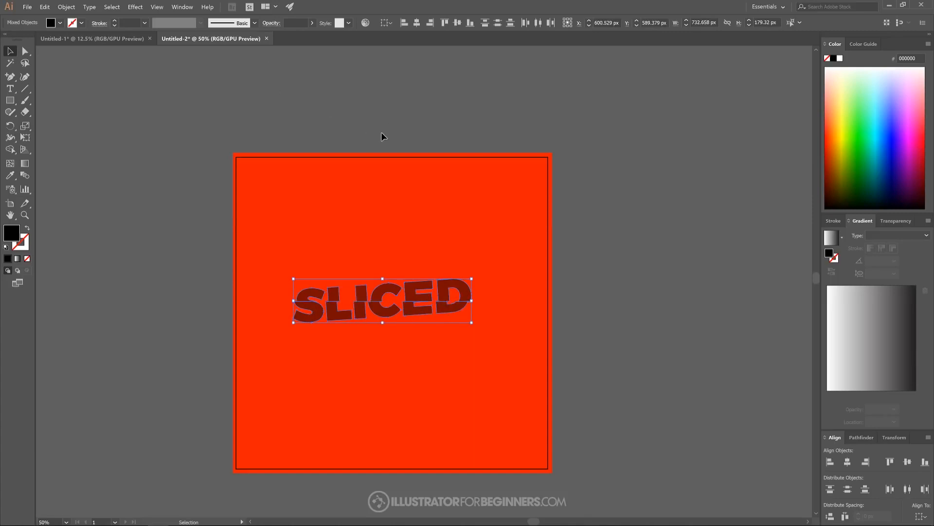
{"action": "key", "text": "ctrl+shift+g"}
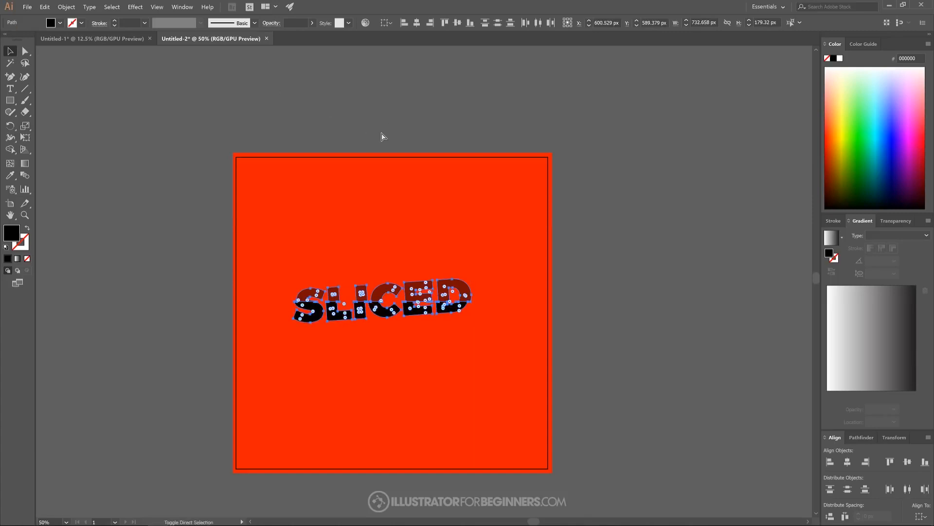
Set the opacity of all the letter pieces to 100% and fill them with white
{"action": "left_click", "coordinate": [313, 24]}
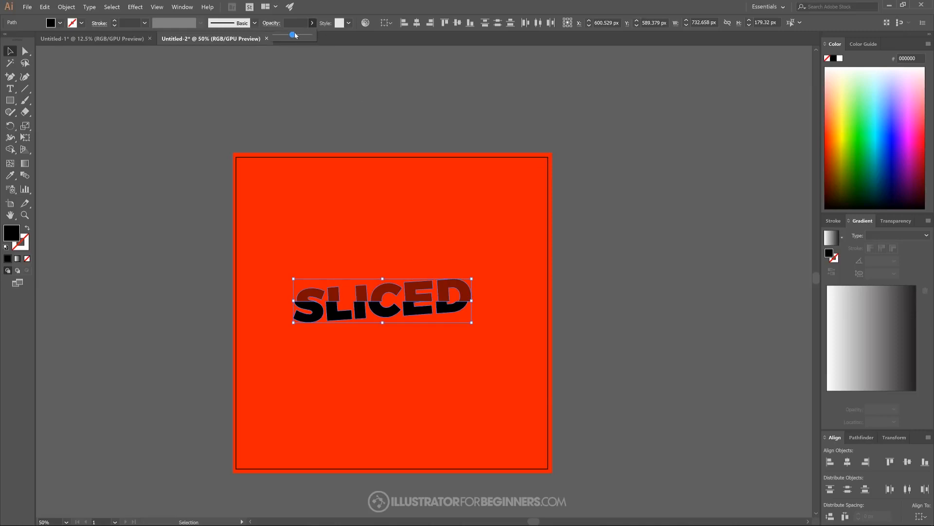
{"action": "left_click_drag", "start_coordinate": [296, 35], "coordinate": [311, 35]}
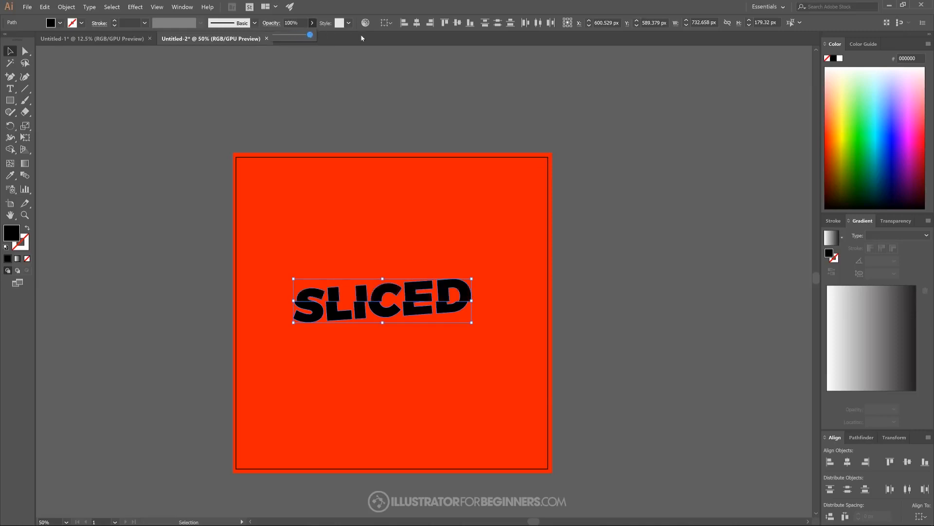
{"action": "left_click", "coordinate": [840, 58]}
{"action": "left_click", "coordinate": [638, 231]}
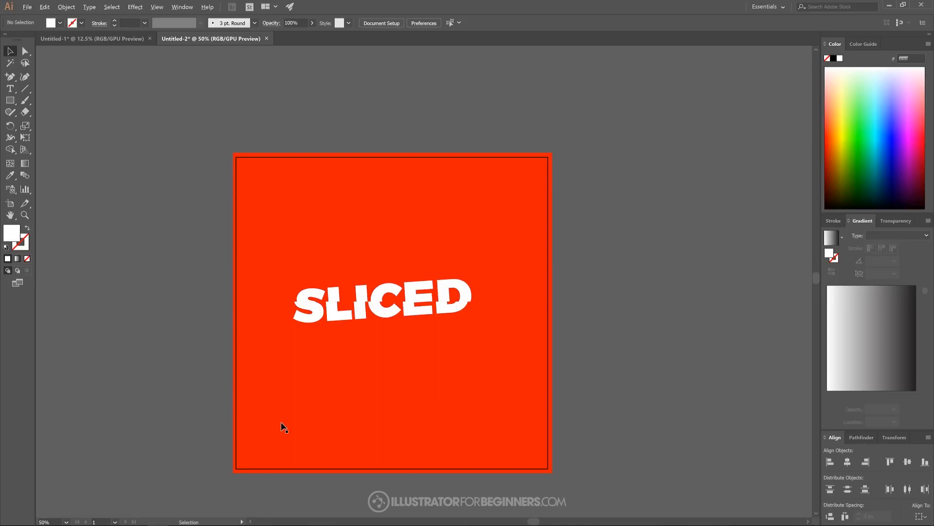
Select the upper halves of the six letters S, L, I, C, E and D, and group them
{"action": "scroll", "coordinate": [282, 426], "scroll_direction": "up", "scroll_amount": 1}
{"action": "left_click_drag", "start_coordinate": [456, 343], "coordinate": [431, 346]}
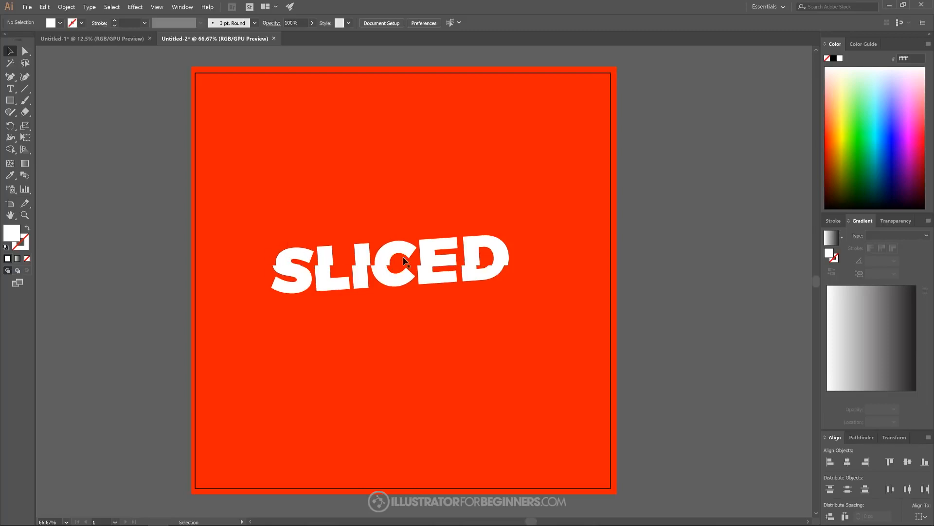
{"action": "left_click", "coordinate": [307, 259]}
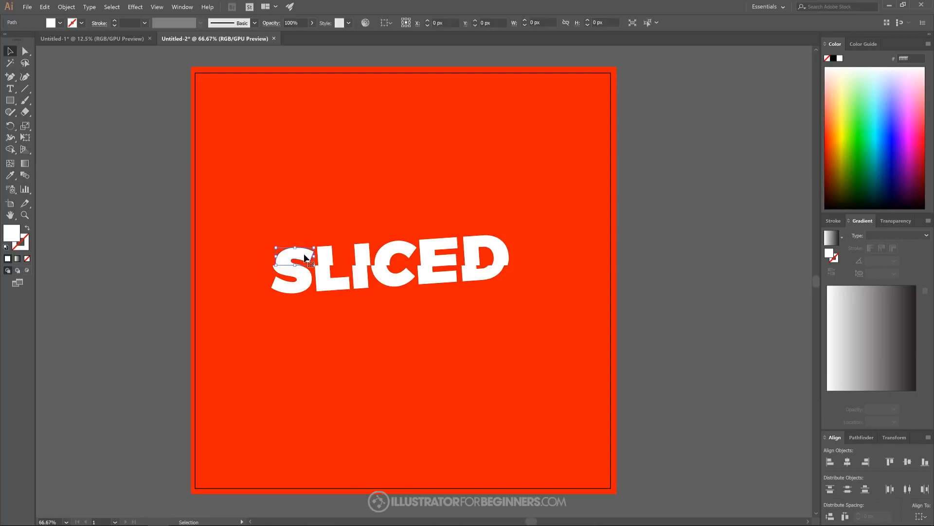
{"action": "left_click", "coordinate": [325, 256], "text": "shift"}
{"action": "left_click", "coordinate": [363, 256], "text": "shift"}
{"action": "left_click", "coordinate": [391, 250], "text": "shift"}
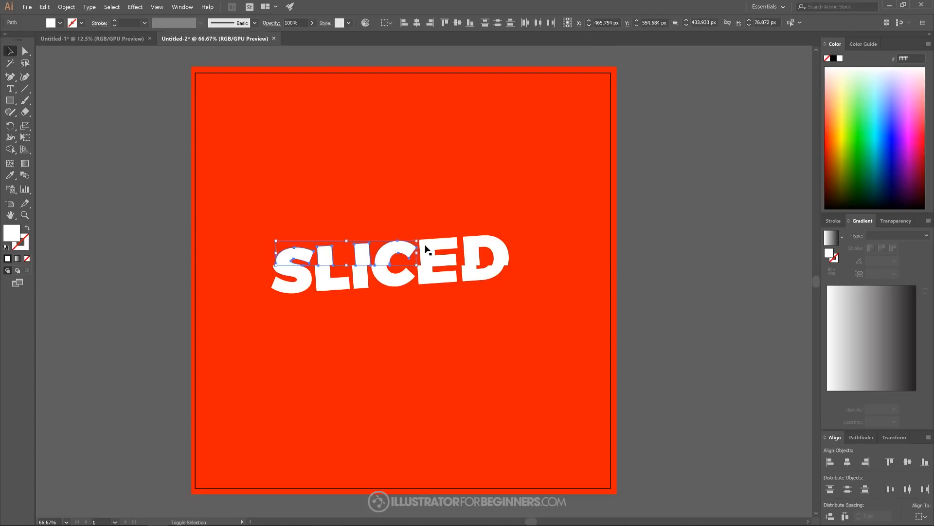
{"action": "left_click", "coordinate": [438, 251], "text": "shift"}
{"action": "left_click", "coordinate": [479, 246], "text": "shift"}
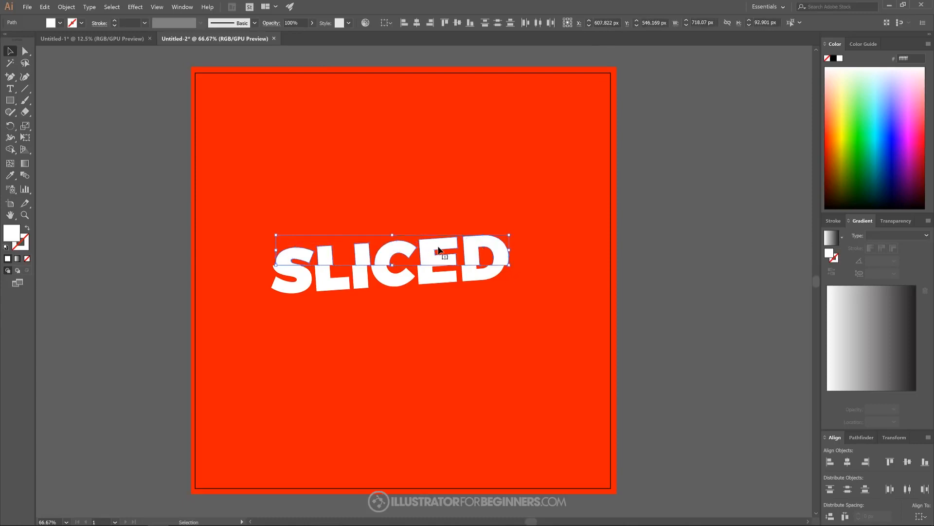
{"action": "key", "text": "ctrl+g"}
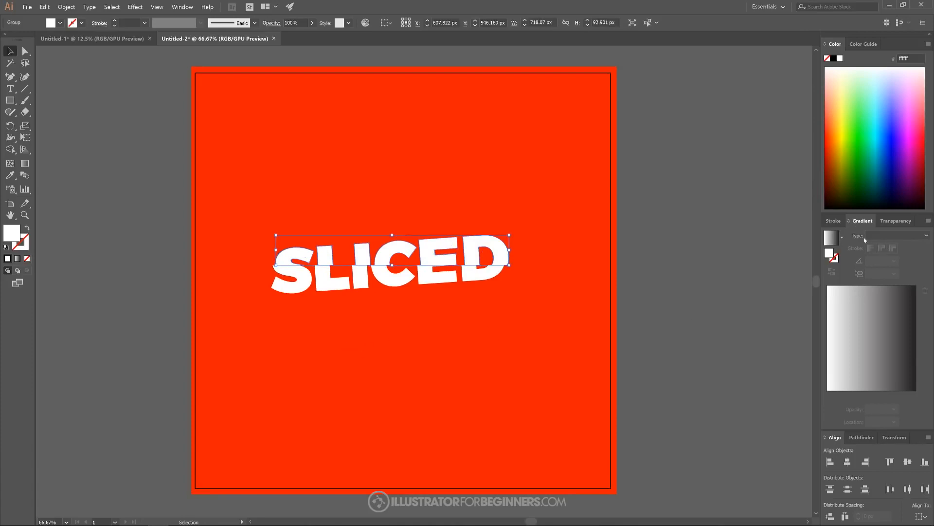
Apply a Linear gradient fill to the group of upper letter halves
{"action": "left_click", "coordinate": [905, 235]}
{"action": "left_click", "coordinate": [884, 246]}
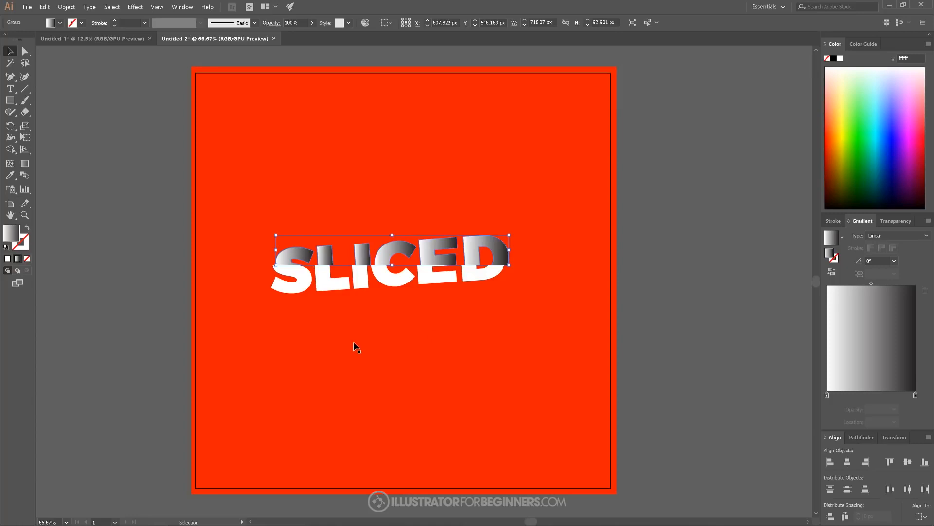
Try redirecting the upper halves' gradient with the Gradient tool to about 86°, running from the cut upward, and undo it
{"action": "left_click", "coordinate": [24, 165]}
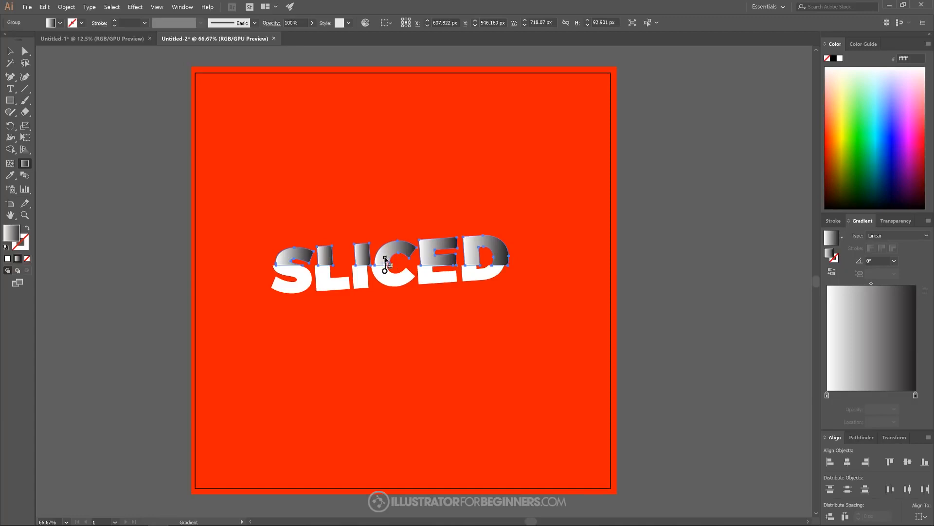
{"action": "left_click_drag", "start_coordinate": [385, 258], "coordinate": [385, 257]}
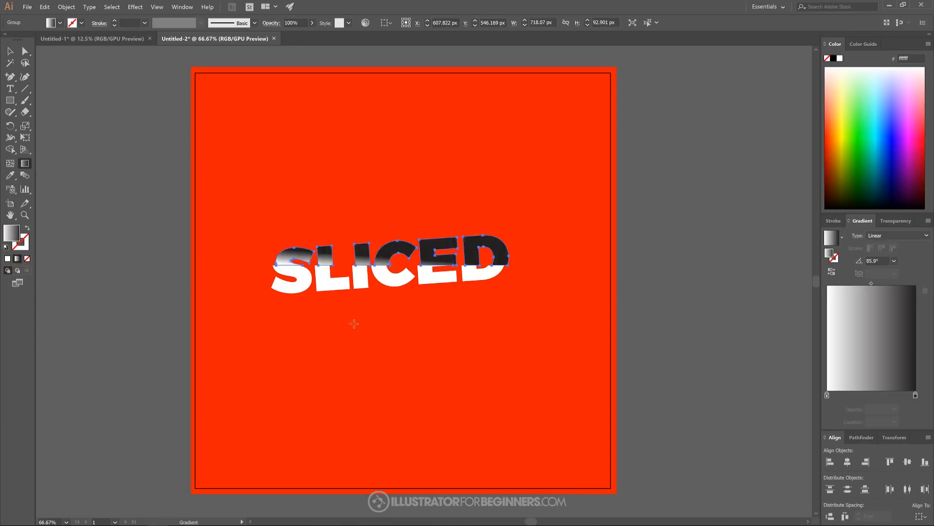
{"action": "key", "text": "ctrl+z"}
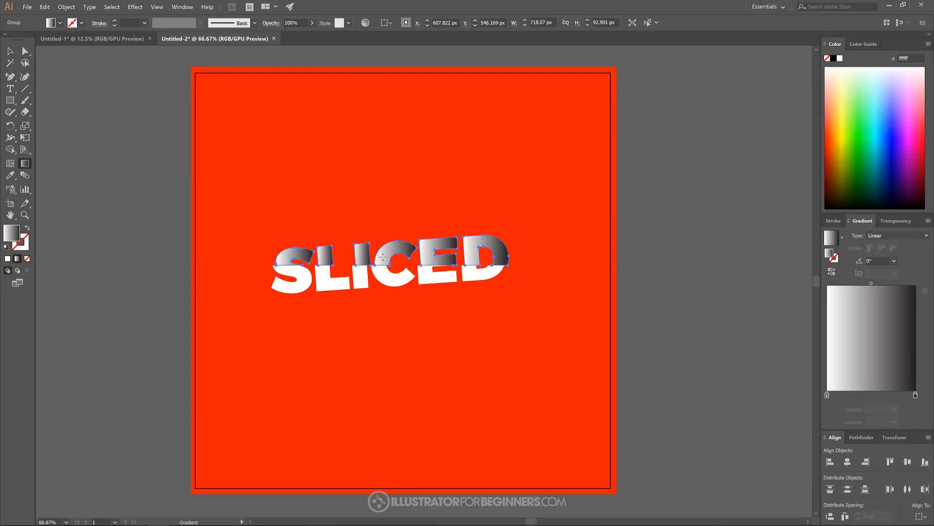
{"action": "scroll", "coordinate": [370, 263], "scroll_direction": "up", "scroll_amount": 2}
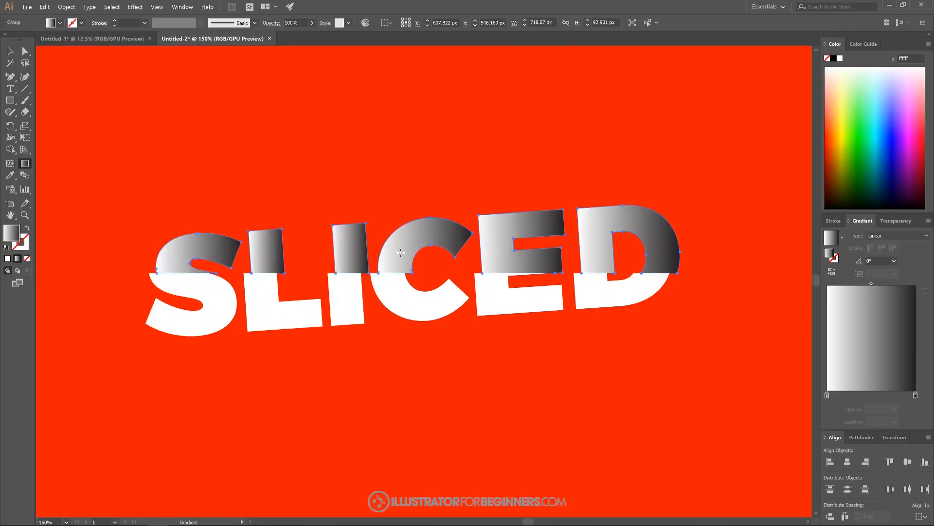
Try redirecting the upper halves' gradient to -90°, running from mid-height of the upper C to just below the cut, and undo it
{"action": "left_click_drag", "start_coordinate": [398, 253], "coordinate": [399, 285]}
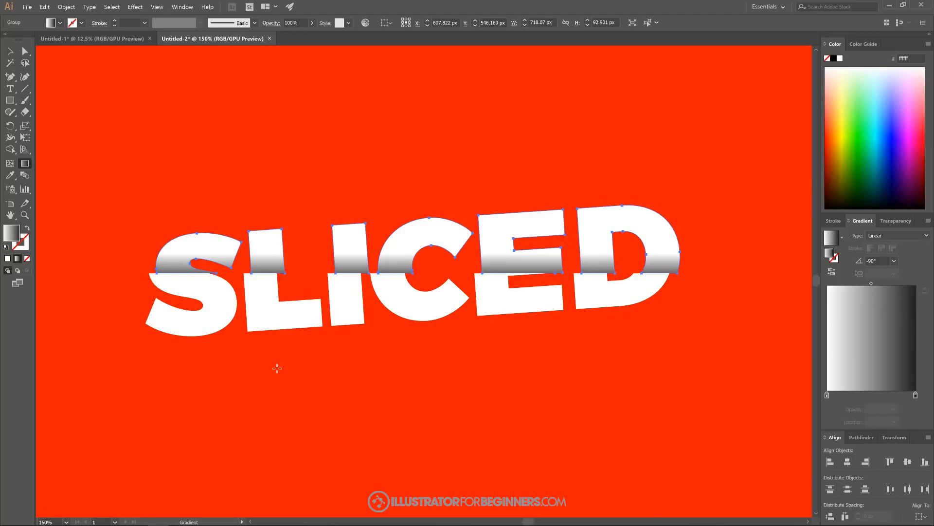
{"action": "key", "text": "ctrl+z"}
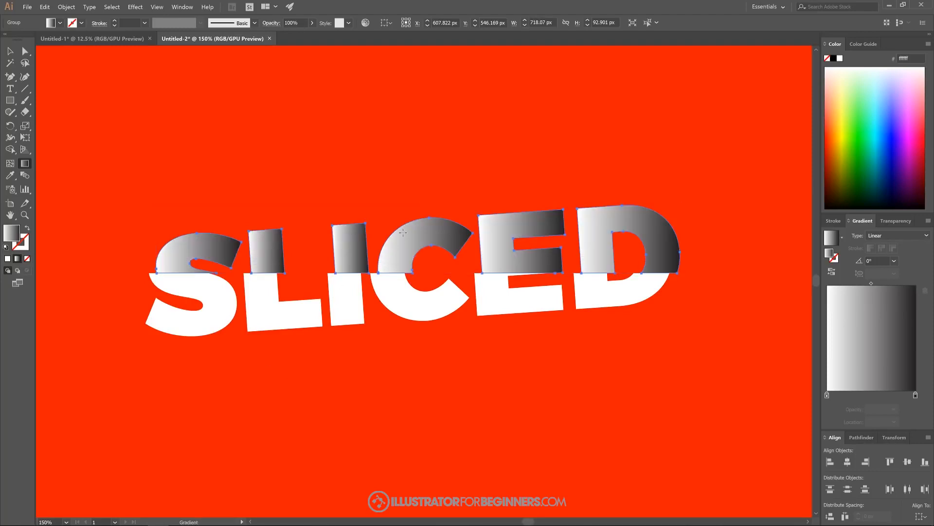
Redirect the upper halves' gradient to -90°, running from near the top of the C to just below the cut, and deselect the group
{"action": "left_click_drag", "start_coordinate": [403, 232], "coordinate": [404, 287]}
{"action": "scroll", "coordinate": [384, 343], "scroll_direction": "down", "scroll_amount": 3}
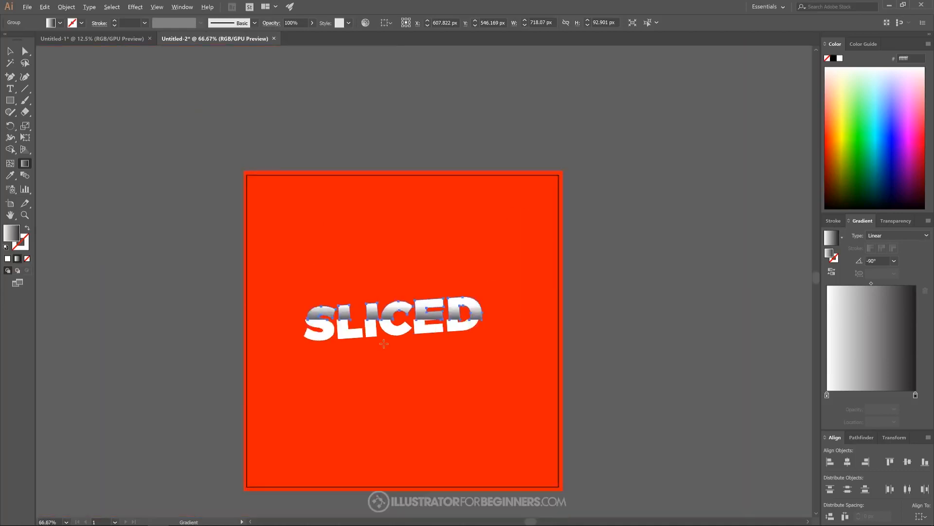
{"action": "scroll", "coordinate": [383, 344], "scroll_direction": "down", "scroll_amount": 1}
{"action": "scroll", "coordinate": [384, 343], "scroll_direction": "up", "scroll_amount": 1}
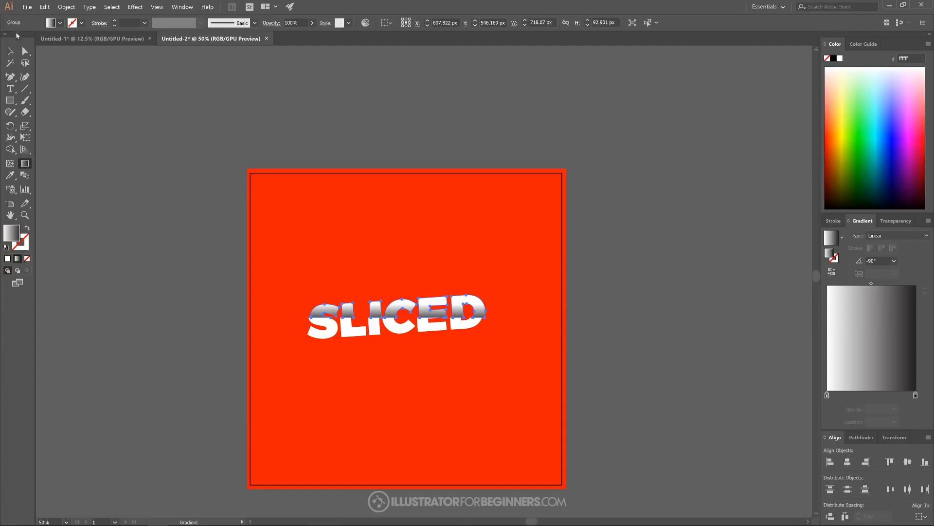
{"action": "key", "text": "v"}
{"action": "left_click", "coordinate": [629, 227]}
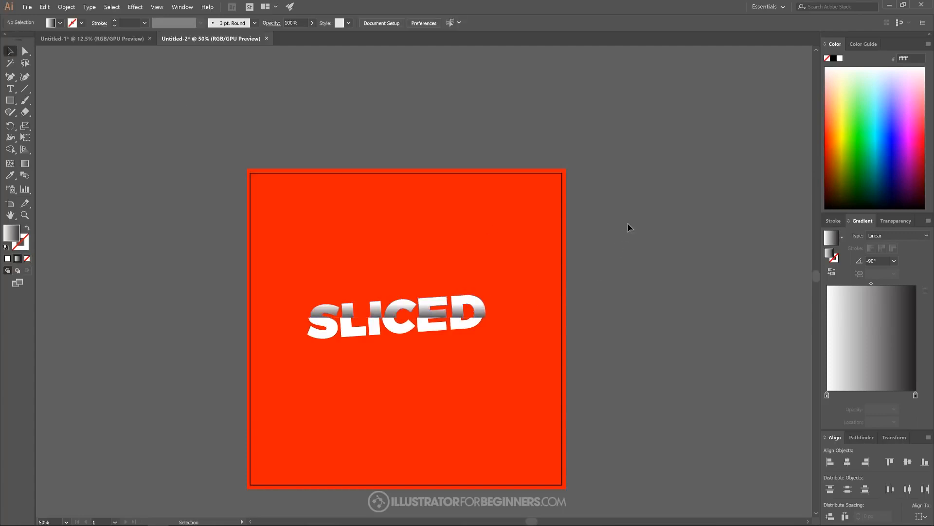
Redraw the upper halves' gradient at -90° from about their mid-height to below the cut, keeping the letter tops white, and deselect the group
{"action": "scroll", "coordinate": [416, 316], "scroll_direction": "up", "scroll_amount": 3}
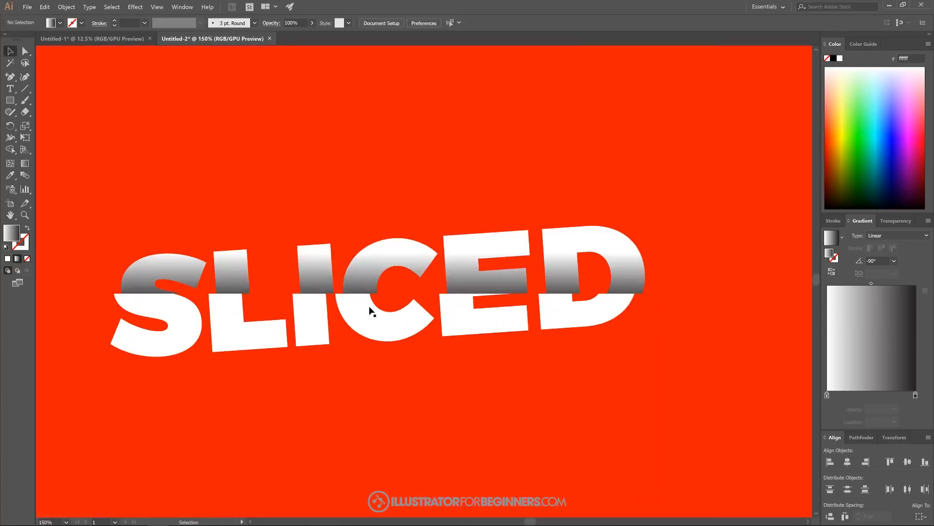
{"action": "left_click", "coordinate": [410, 265]}
{"action": "key", "text": "g"}
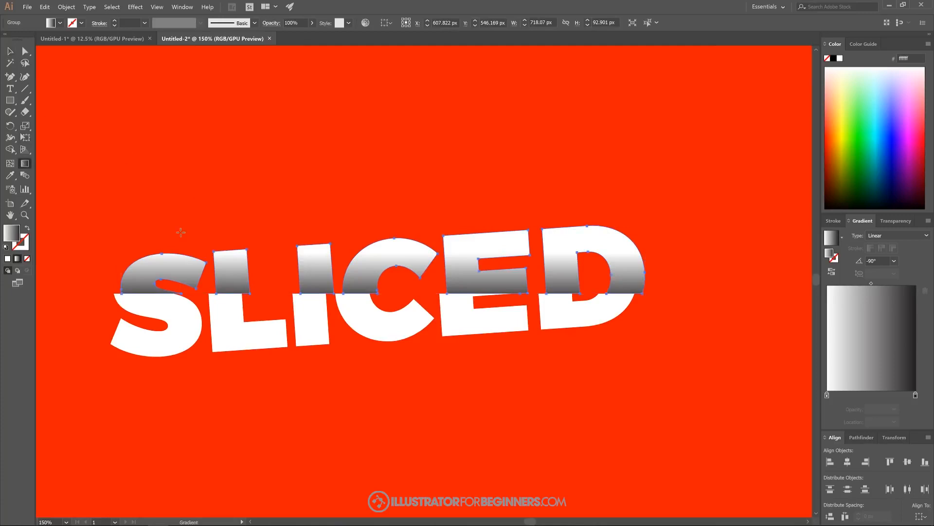
{"action": "left_click_drag", "start_coordinate": [363, 269], "coordinate": [368, 316]}
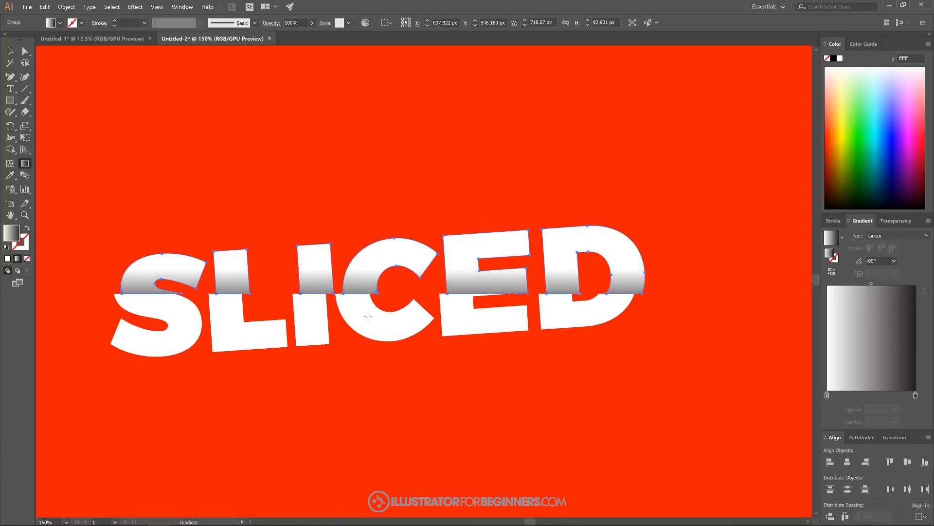
{"action": "key", "text": "ctrl+0"}
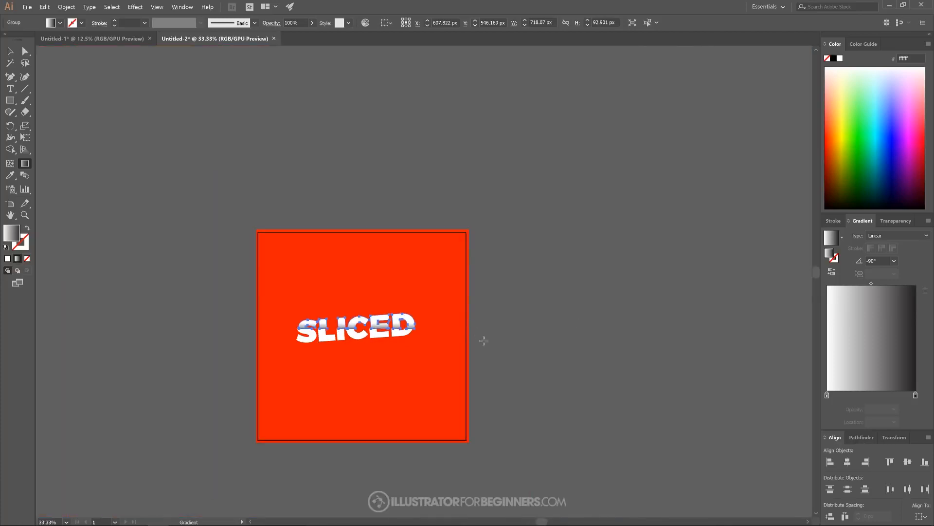
{"action": "key", "text": "v"}
{"action": "left_click", "coordinate": [509, 343]}
{"action": "left_click_drag", "start_coordinate": [510, 339], "coordinate": [551, 322]}
{"action": "scroll", "coordinate": [445, 327], "scroll_direction": "up", "scroll_amount": 1}
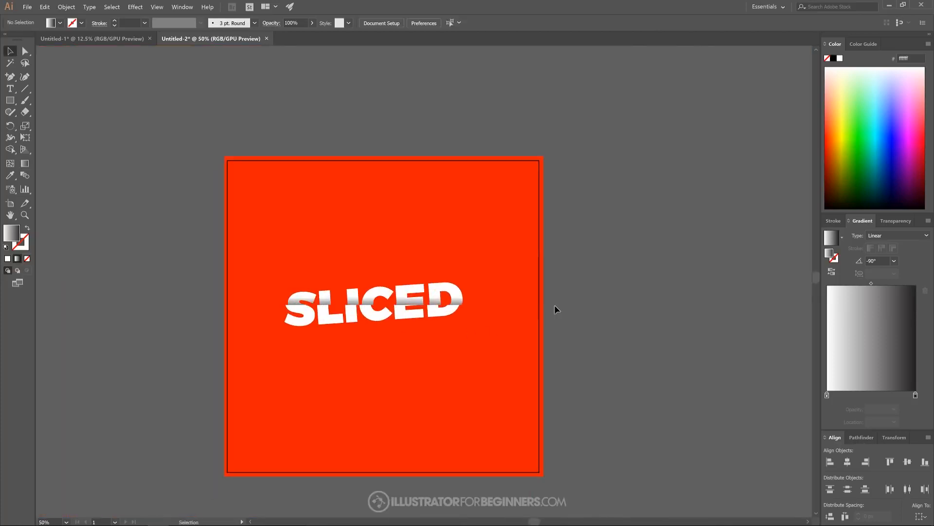